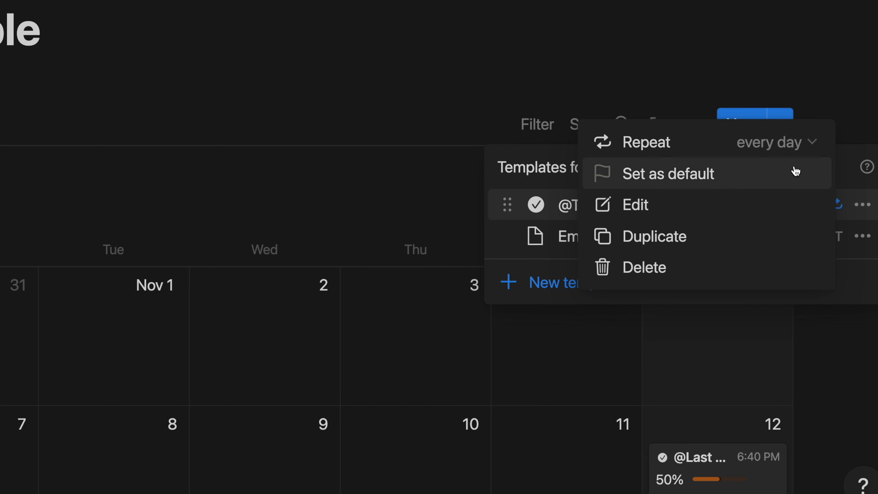
Examine the daily-repeating template's repeat settings and the available repeat frequencies
{"action": "left_click", "coordinate": [772, 142]}
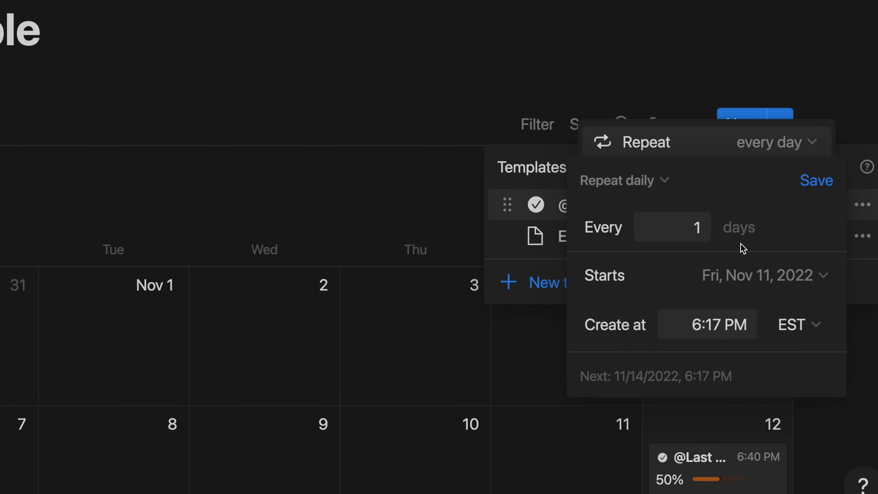
{"action": "left_click", "coordinate": [623, 180]}
{"action": "left_click", "coordinate": [562, 256]}
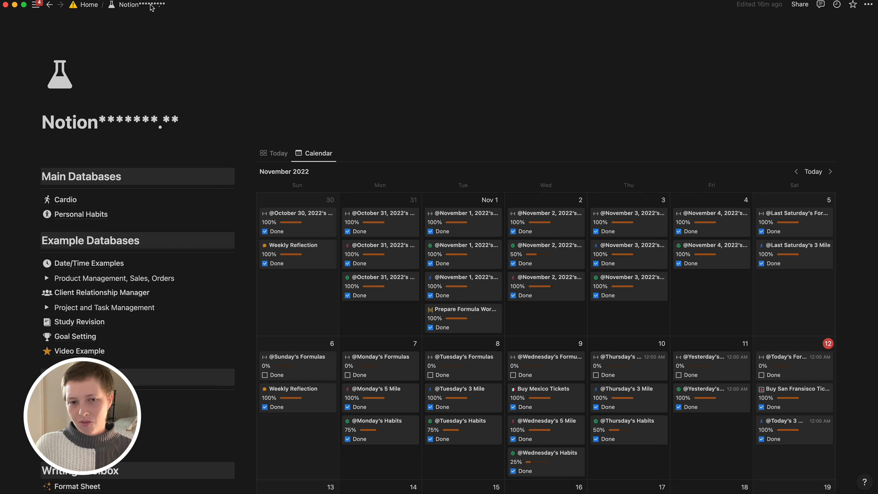
{"action": "scroll", "coordinate": [297, 144], "scroll_direction": "down", "scroll_amount": 2}
{"action": "scroll", "coordinate": [297, 145], "scroll_direction": "down", "scroll_amount": 5}
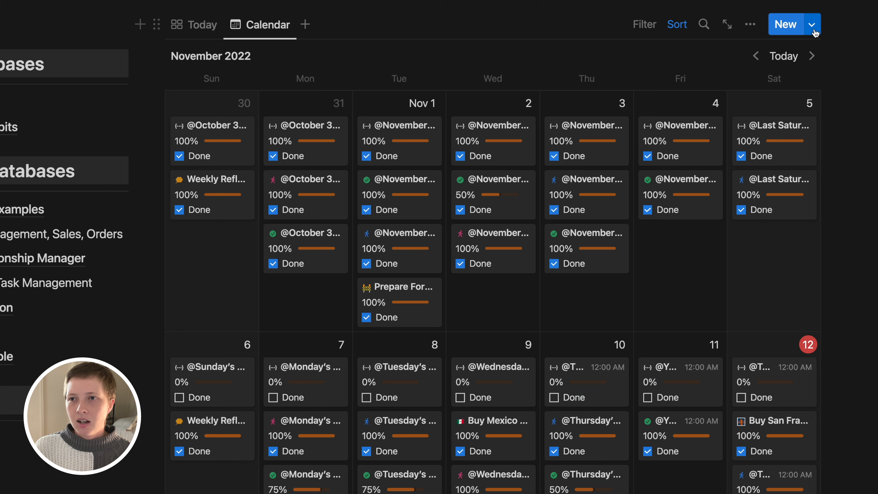
{"action": "left_click", "coordinate": [832, 34]}
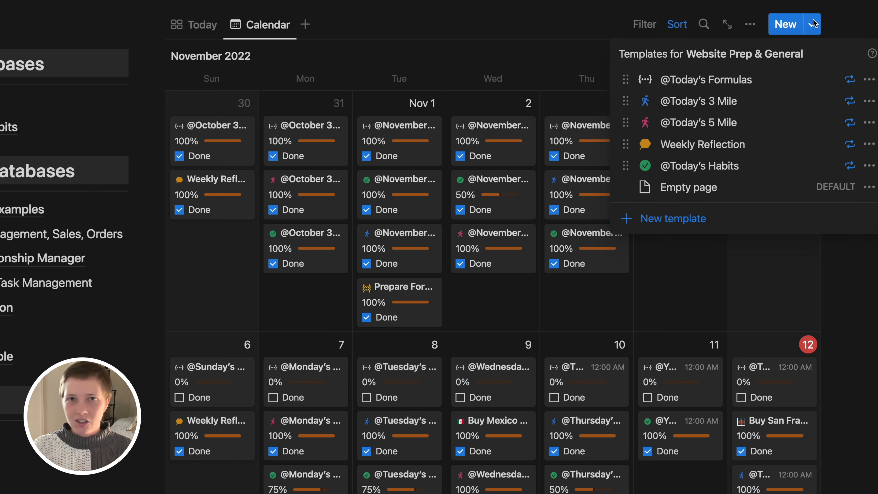
{"action": "left_click", "coordinate": [870, 81]}
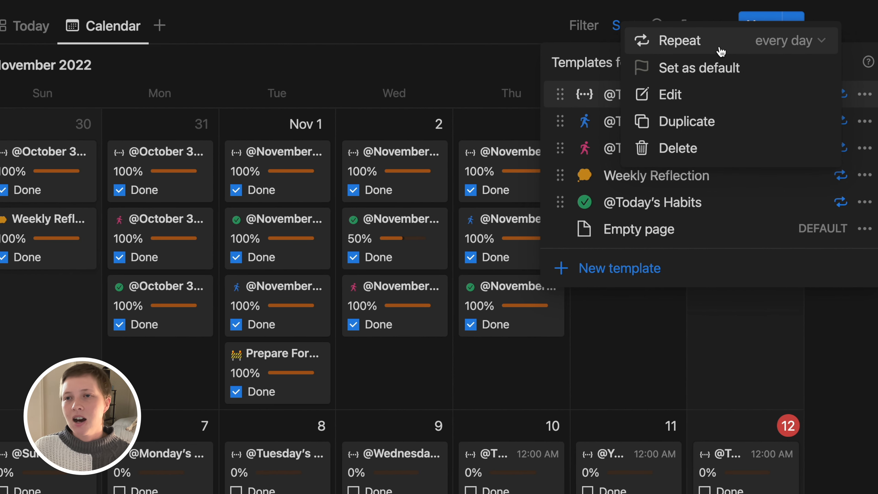
{"action": "left_click", "coordinate": [721, 48]}
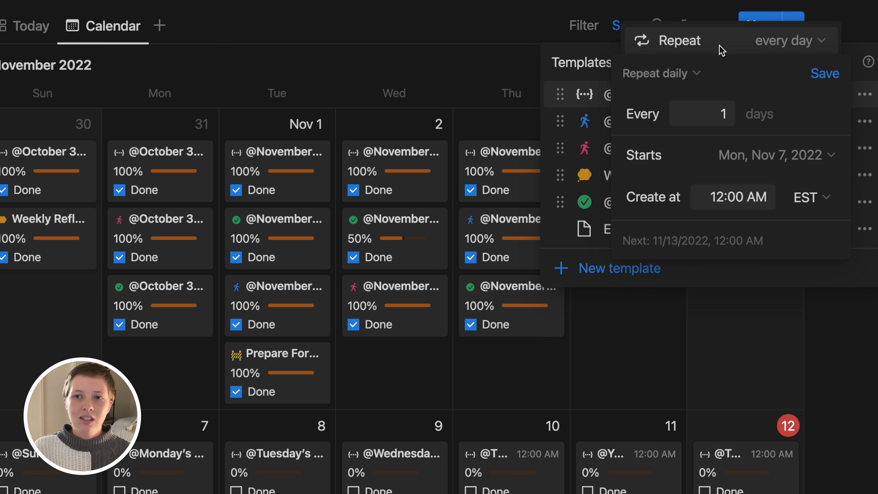
{"action": "left_click", "coordinate": [672, 72]}
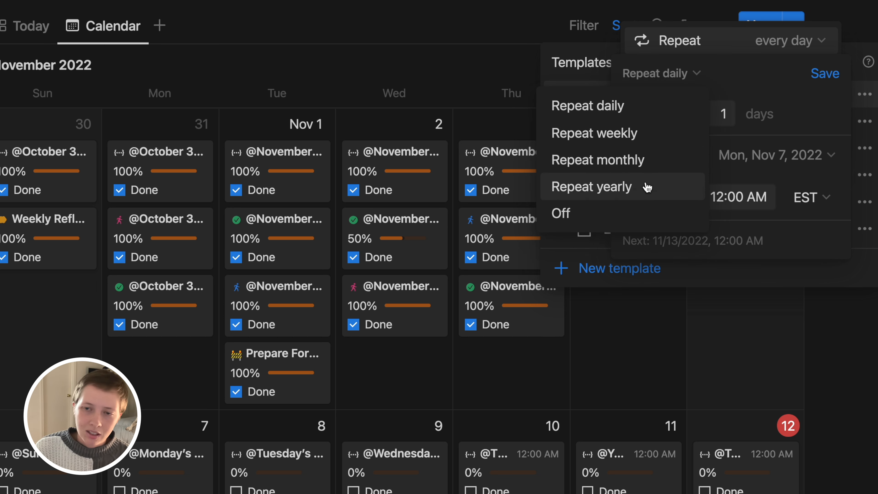
{"action": "left_click", "coordinate": [755, 96]}
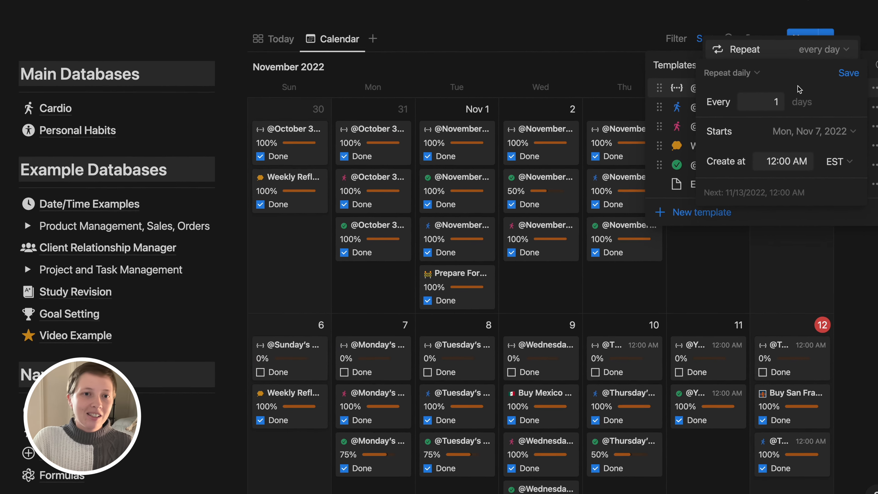
{"action": "left_click", "coordinate": [622, 38]}
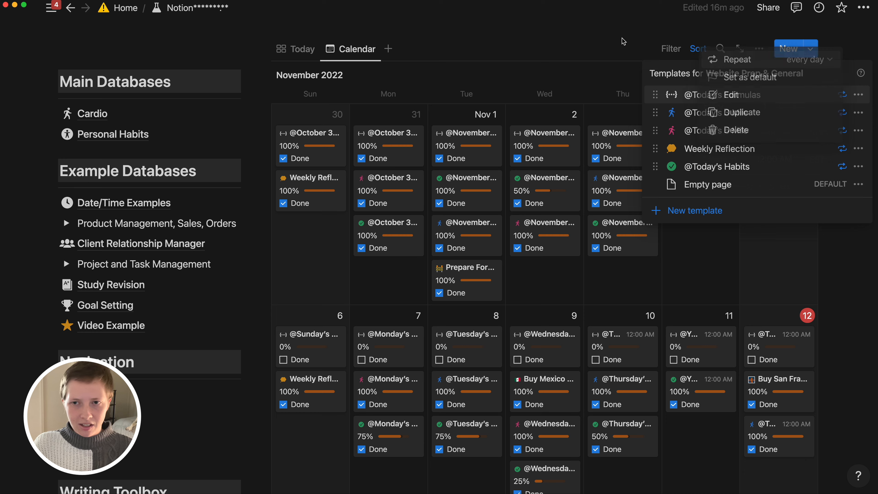
{"action": "left_click", "coordinate": [622, 38]}
Open the Video Example page from the Example Databases list
{"action": "key", "text": "super+minus"}
{"action": "key", "text": "super+minus"}
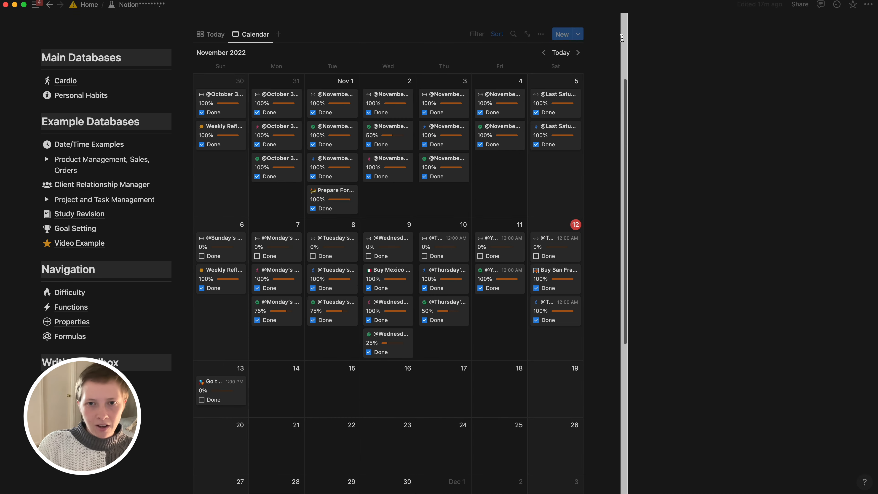
{"action": "scroll", "coordinate": [453, 202], "scroll_direction": "up", "scroll_amount": 3}
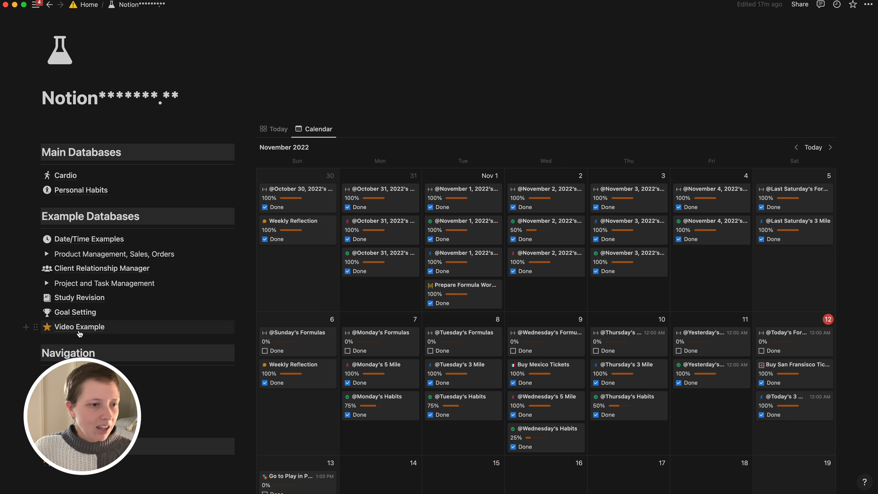
{"action": "left_click", "coordinate": [80, 326]}
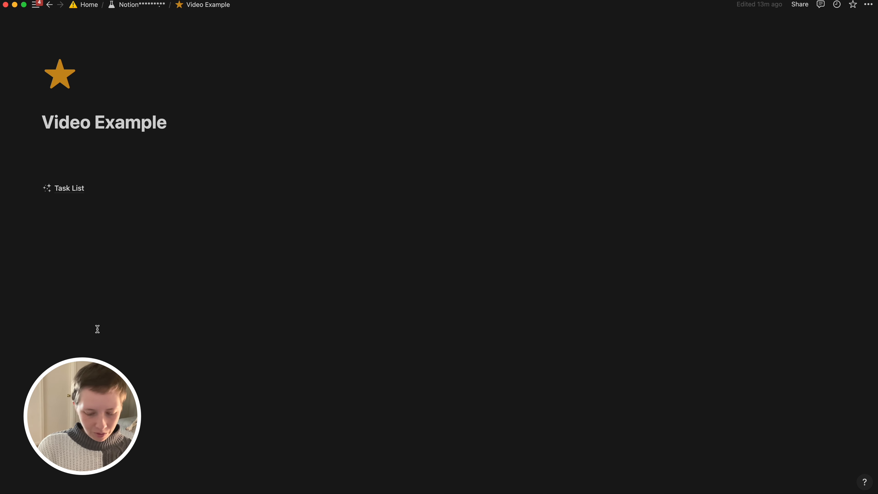
{"action": "key", "text": "super+plus"}
{"action": "key", "text": "super+plus"}
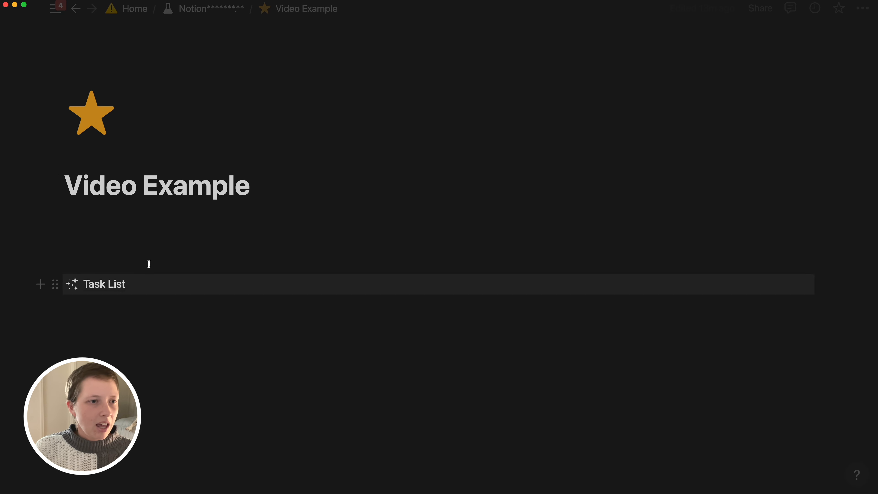
Insert a calendar database in the empty line above Task List and title it "My Calendar"
{"action": "left_click", "coordinate": [133, 239]}
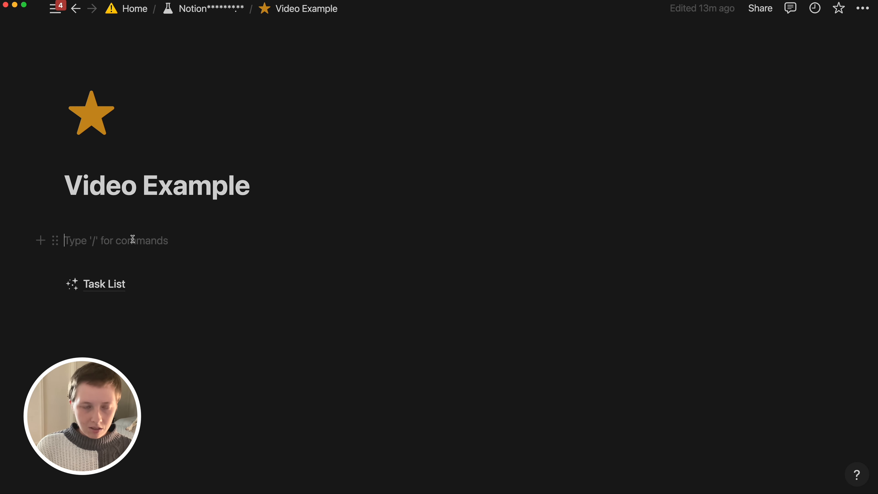
{"action": "type", "text": "/"}
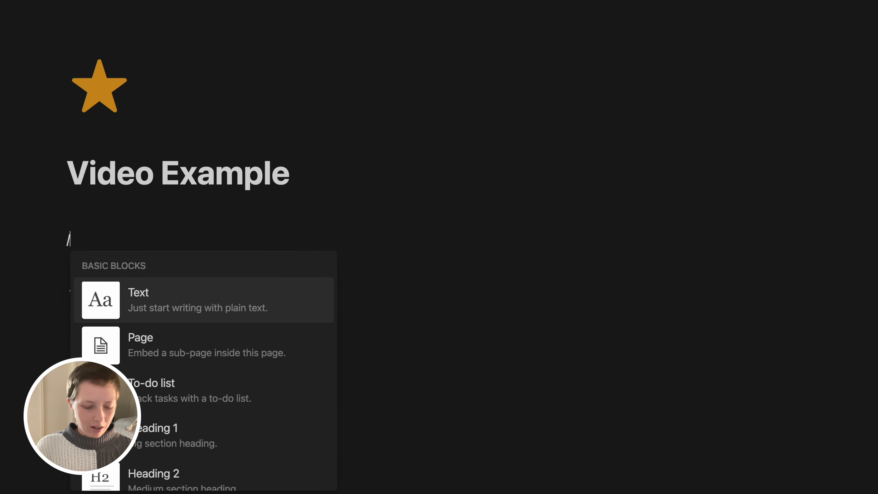
{"action": "type", "text": "calendar"}
{"action": "key", "text": "Return"}
{"action": "type", "text": "My Calendar"}
Add a table view named "Table View" to the My Calendar database
{"action": "scroll", "coordinate": [637, 296], "scroll_direction": "down", "scroll_amount": 2}
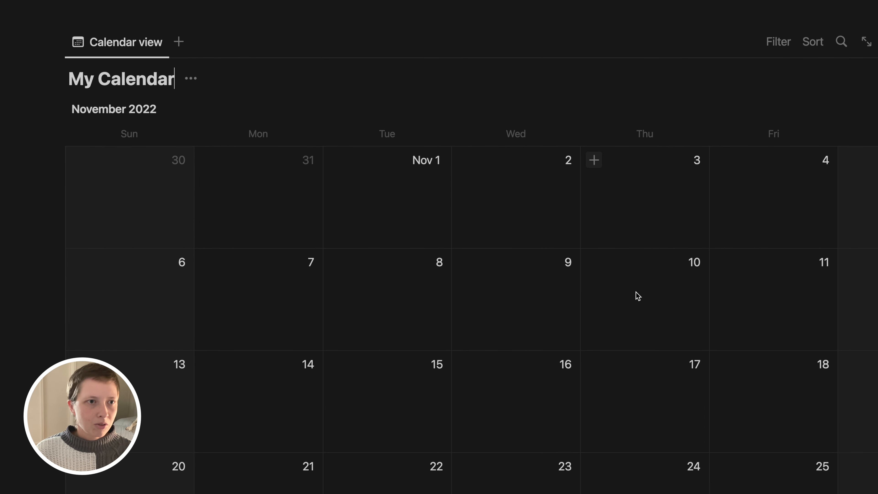
{"action": "left_click", "coordinate": [185, 49]}
{"action": "type", "text": "Table View"}
Delete the Tags property from the My Calendar database
{"action": "left_click", "coordinate": [775, 42]}
{"action": "left_click", "coordinate": [732, 165]}
{"action": "left_click", "coordinate": [835, 153]}
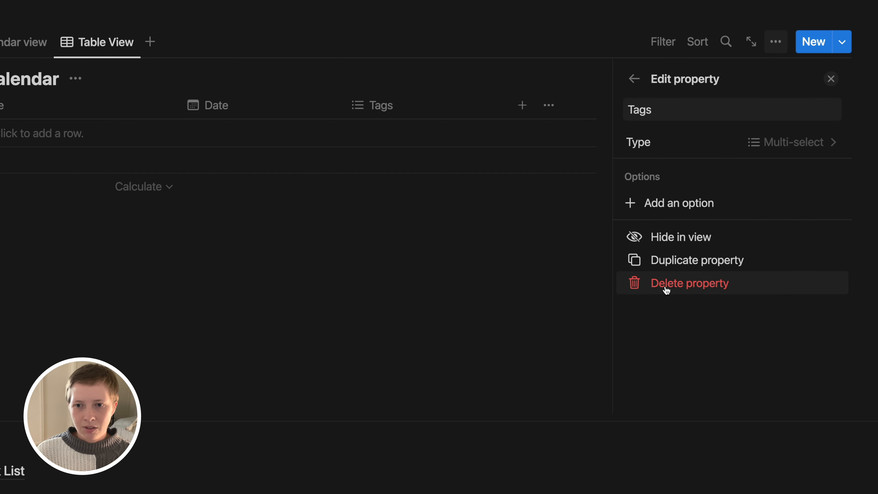
{"action": "left_click", "coordinate": [686, 287]}
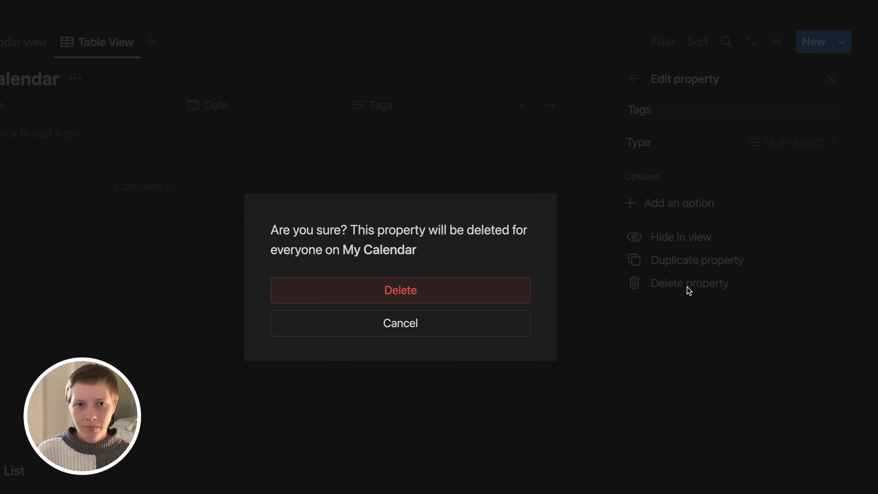
{"action": "left_click", "coordinate": [449, 292]}
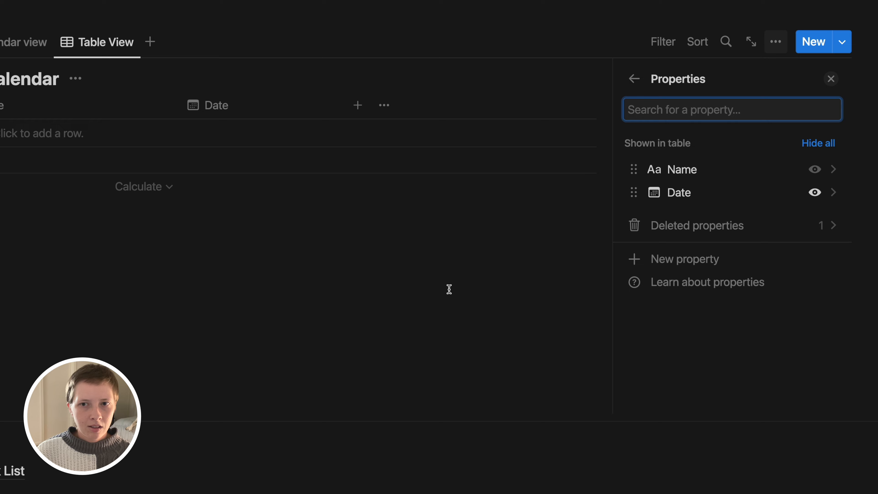
{"action": "left_click", "coordinate": [832, 79]}
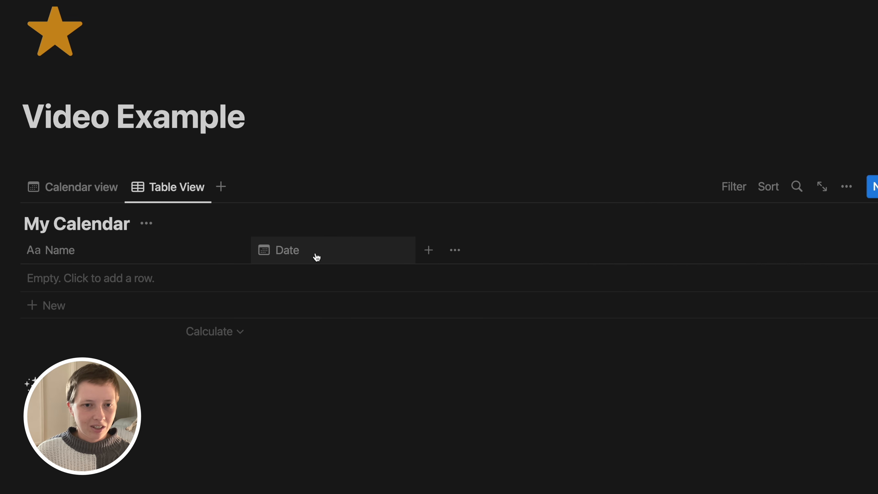
Add a Created time property to the My Calendar table, keeping its default name
{"action": "left_click", "coordinate": [335, 252]}
{"action": "left_click", "coordinate": [428, 250]}
{"action": "left_click", "coordinate": [714, 383]}
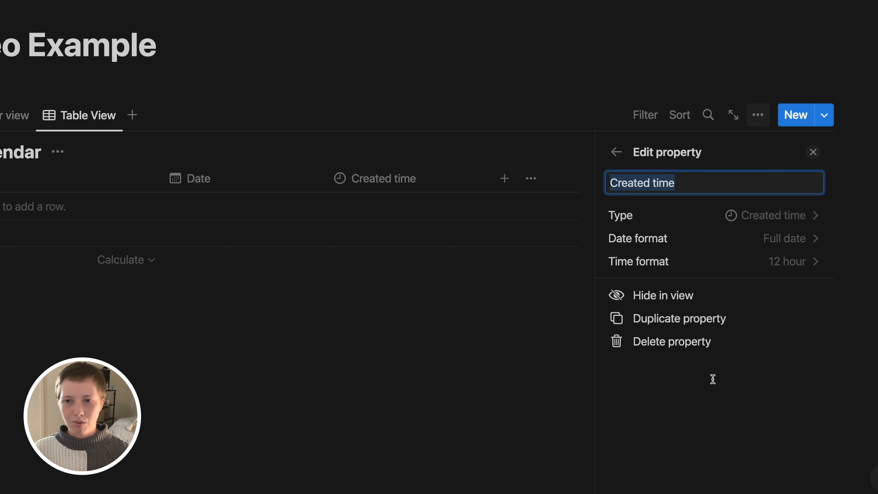
{"action": "left_click", "coordinate": [419, 84]}
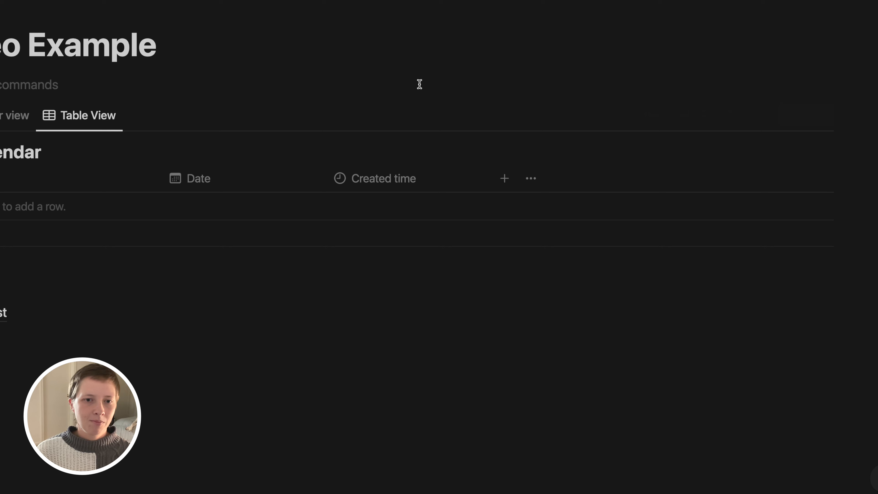
Add a row named "My Tasks for Today" to the My Calendar table
{"action": "left_click", "coordinate": [159, 215]}
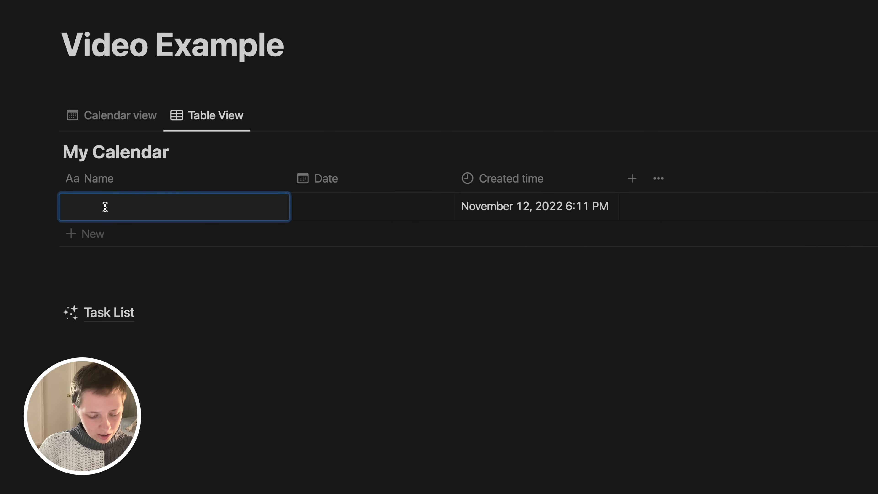
{"action": "type", "text": "My Tasks fo"}
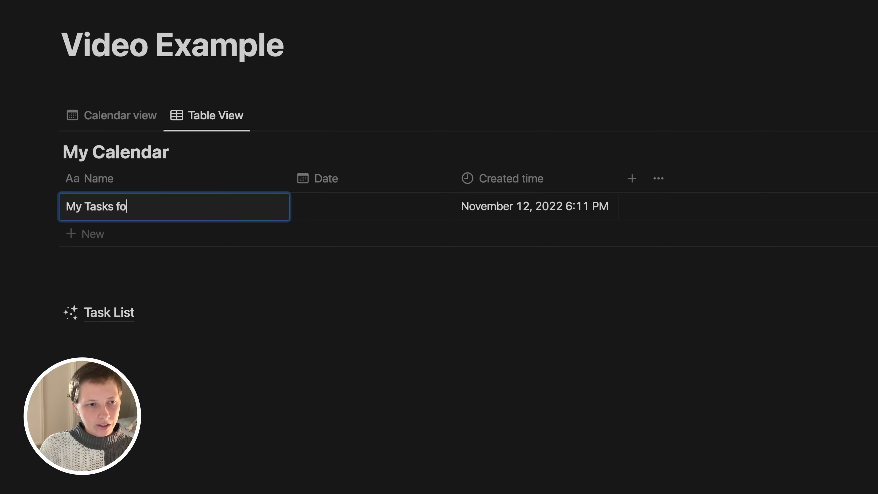
{"action": "type", "text": "r Today"}
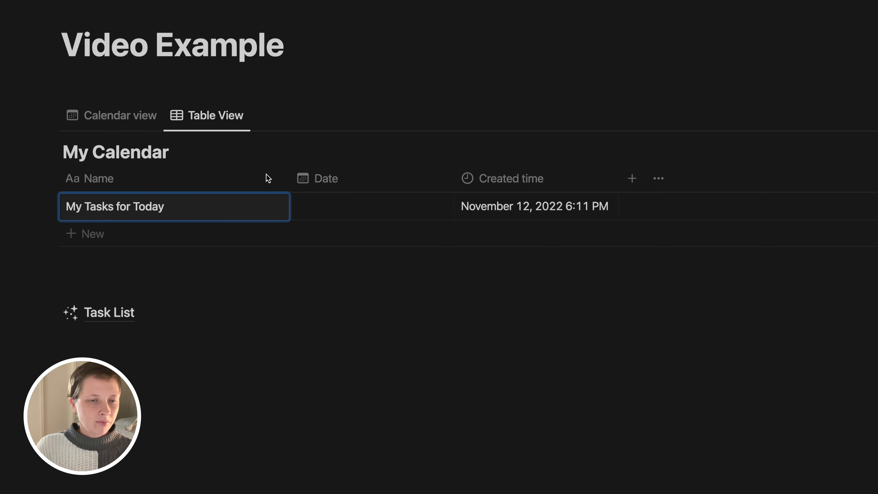
{"action": "key", "text": "Escape"}
Fill the My Tasks for Today page with a to-do list of four dash placeholder items
{"action": "left_click", "coordinate": [258, 210]}
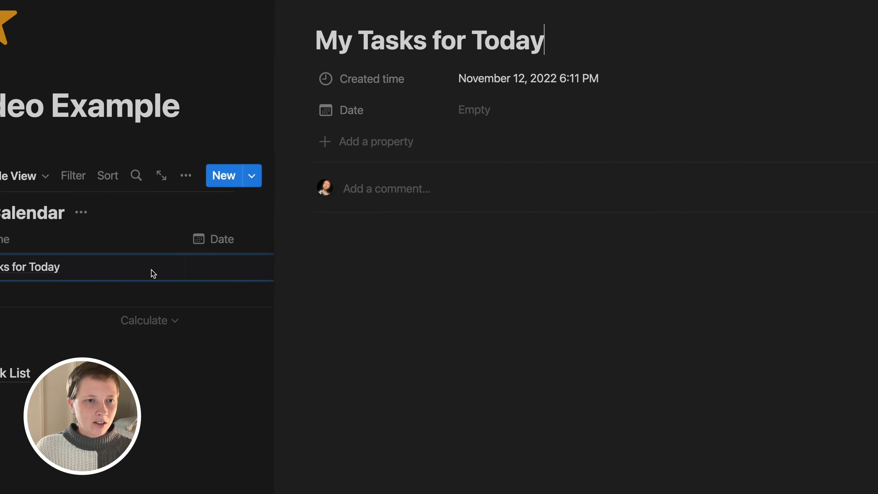
{"action": "left_click", "coordinate": [354, 252]}
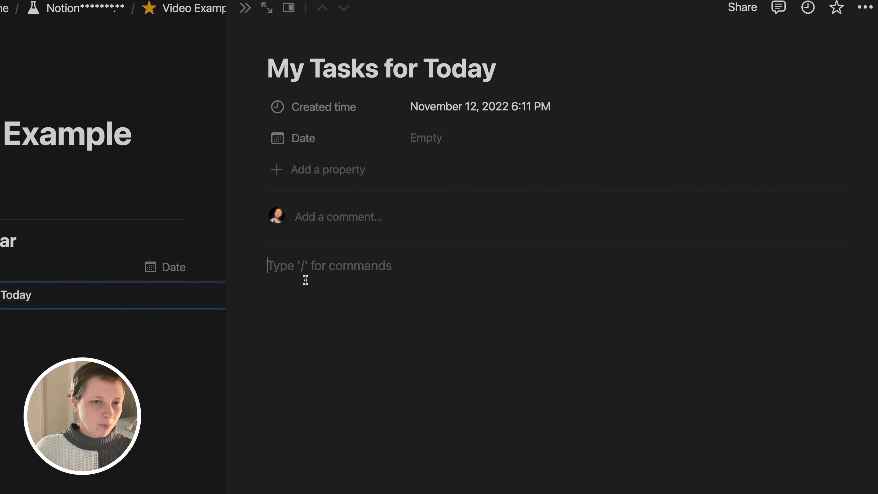
{"action": "type", "text": "[]"}
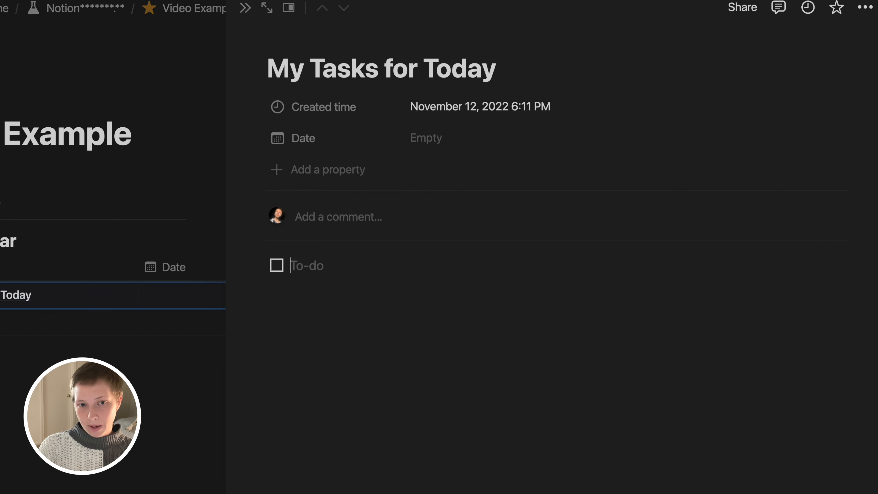
{"action": "type", "text": "-"}
{"action": "key", "text": "Return"}
{"action": "type", "text": "-"}
{"action": "key", "text": "Return"}
{"action": "type", "text": "--"}
{"action": "key", "text": "Return"}
{"action": "type", "text": "-"}
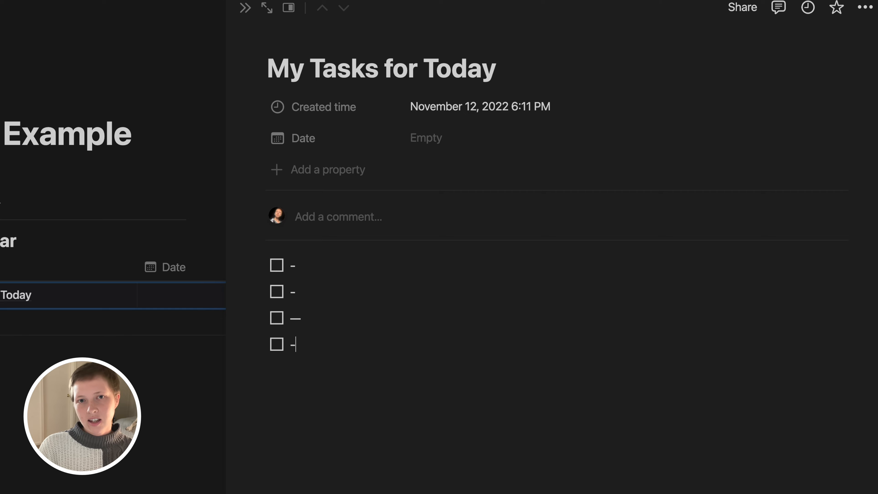
{"action": "key", "text": "Return"}
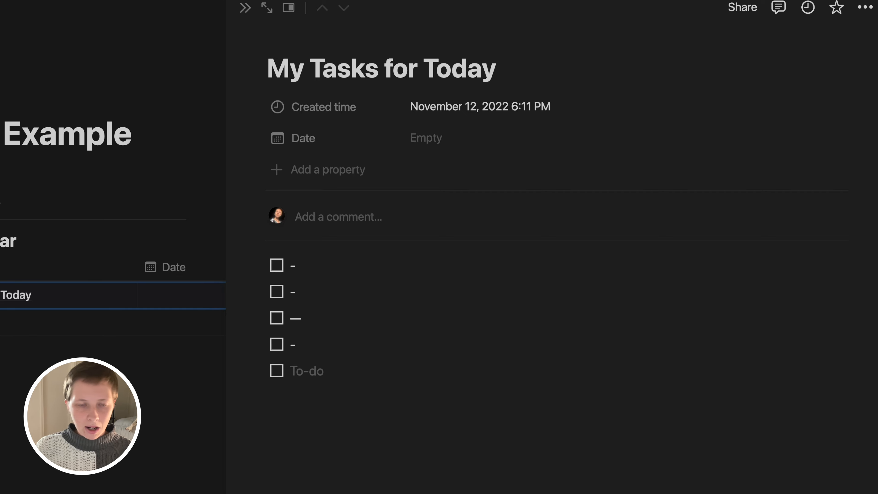
Delete the whole to-do list from the My Tasks for Today page and close the page
{"action": "key", "text": "super+a"}
{"action": "key", "text": "BackSpace"}
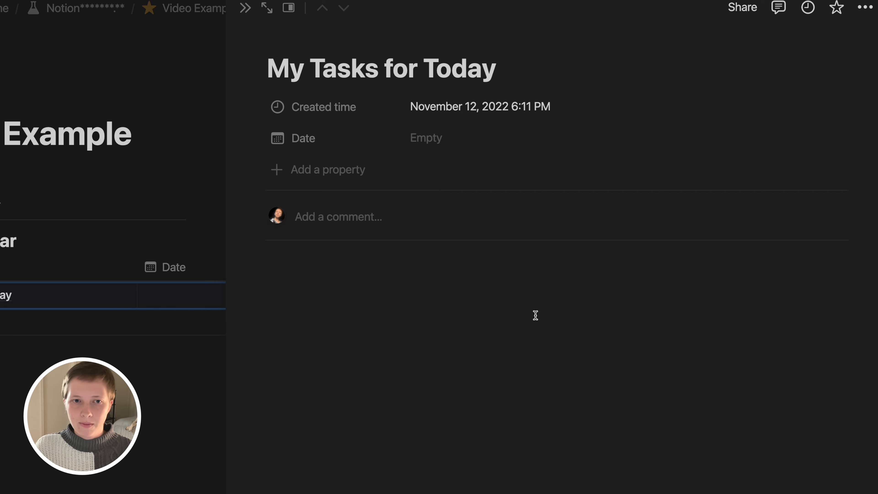
{"action": "left_click", "coordinate": [248, 9]}
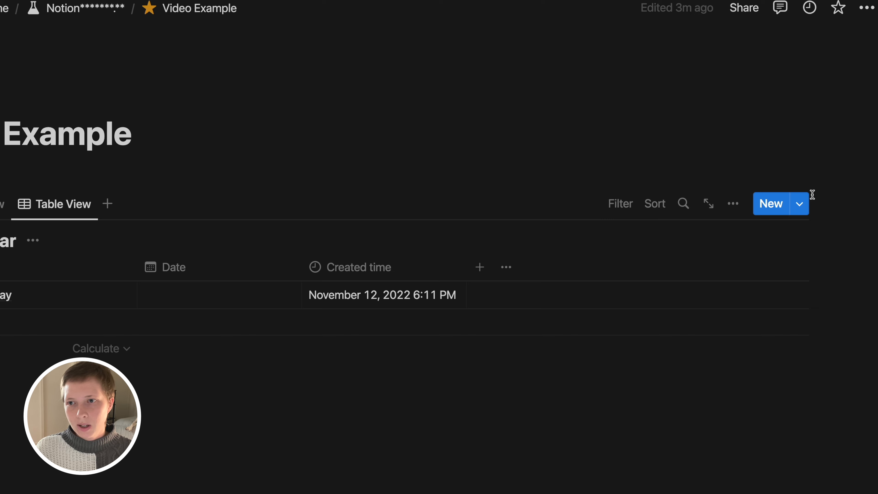
Create a new template in the My Calendar database and title it "New Tasks for Today"
{"action": "left_click", "coordinate": [802, 208]}
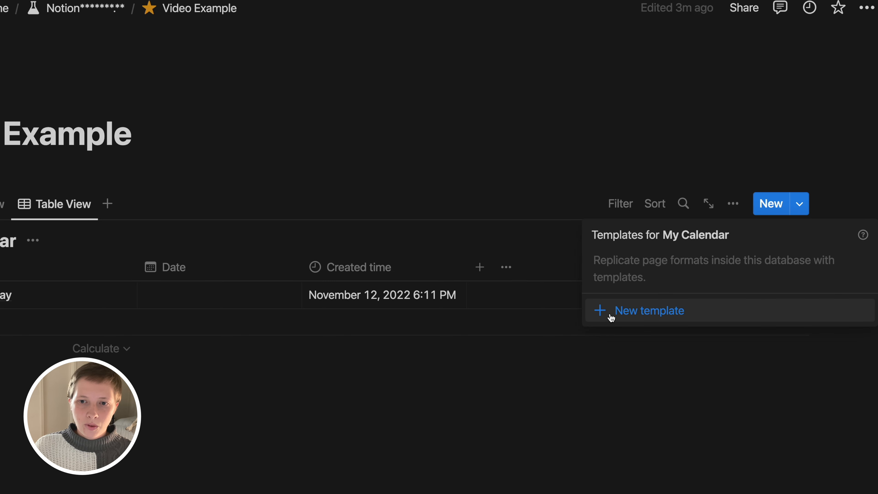
{"action": "left_click", "coordinate": [642, 315]}
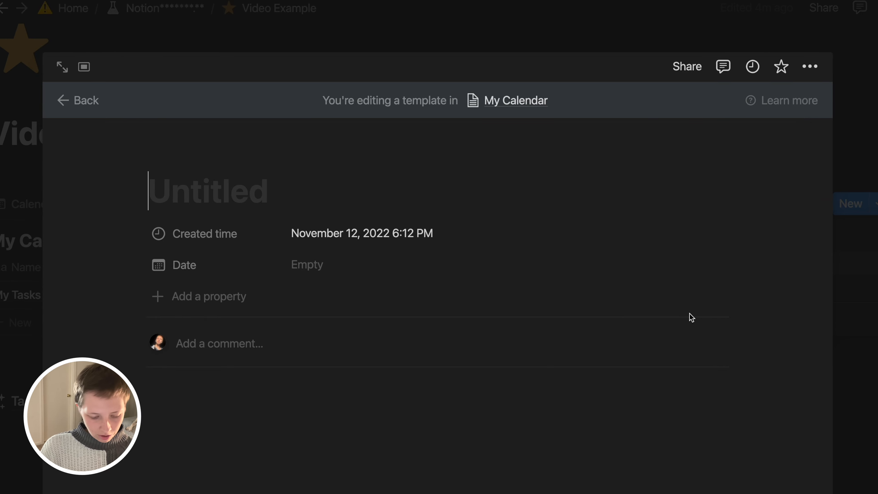
{"action": "type", "text": "New Tasks"}
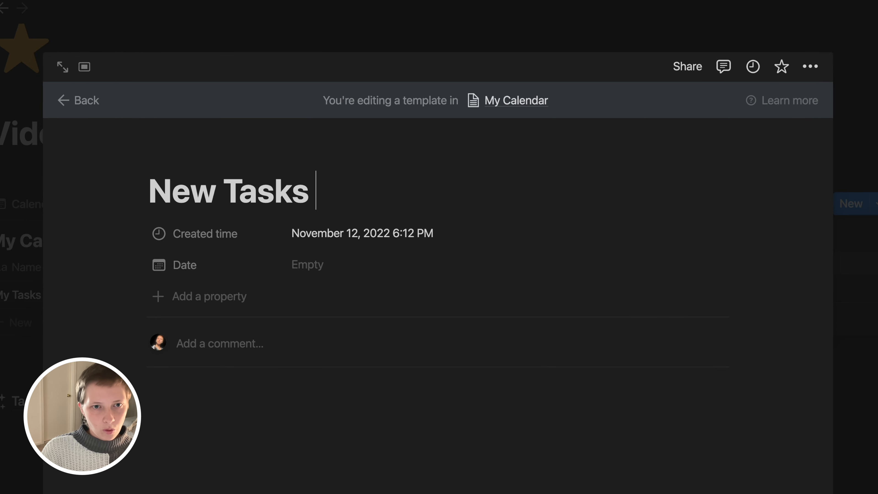
{"action": "type", "text": " for Today"}
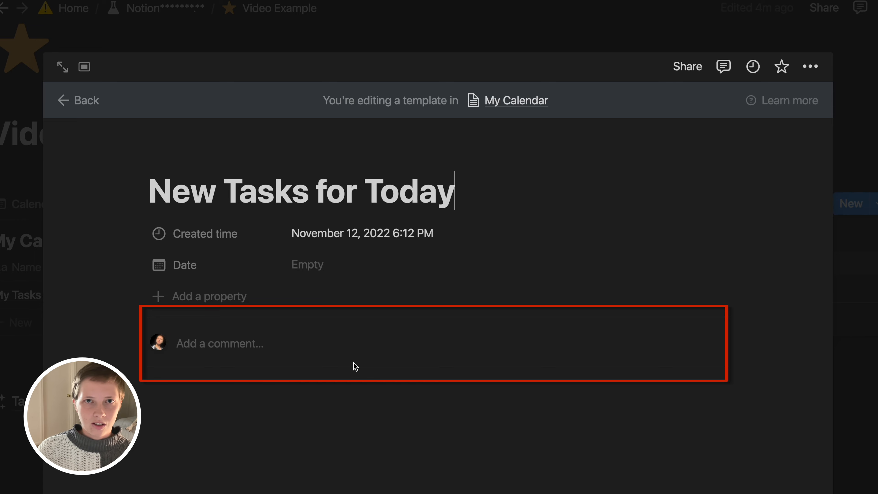
Customize the My Calendar pages so that top-level page discussions are set to Off
{"action": "left_click", "coordinate": [814, 76]}
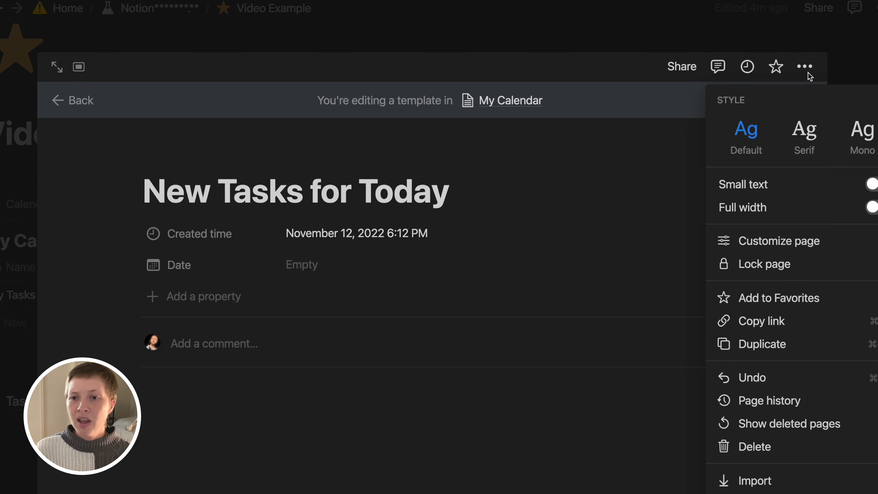
{"action": "left_click", "coordinate": [730, 241]}
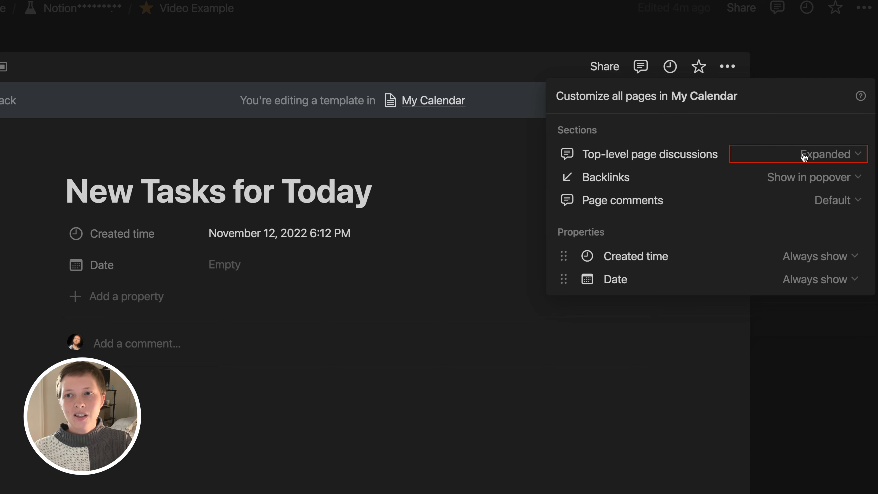
{"action": "left_click", "coordinate": [829, 158]}
{"action": "left_click", "coordinate": [753, 201]}
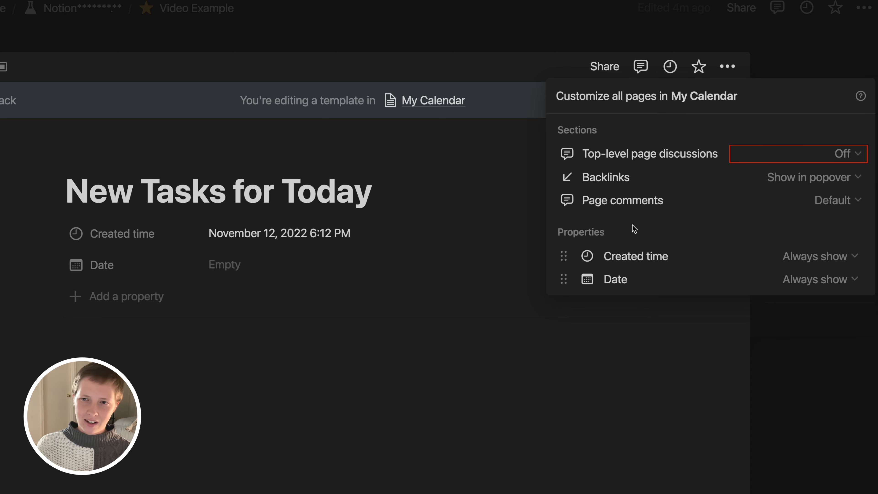
{"action": "left_click", "coordinate": [103, 359]}
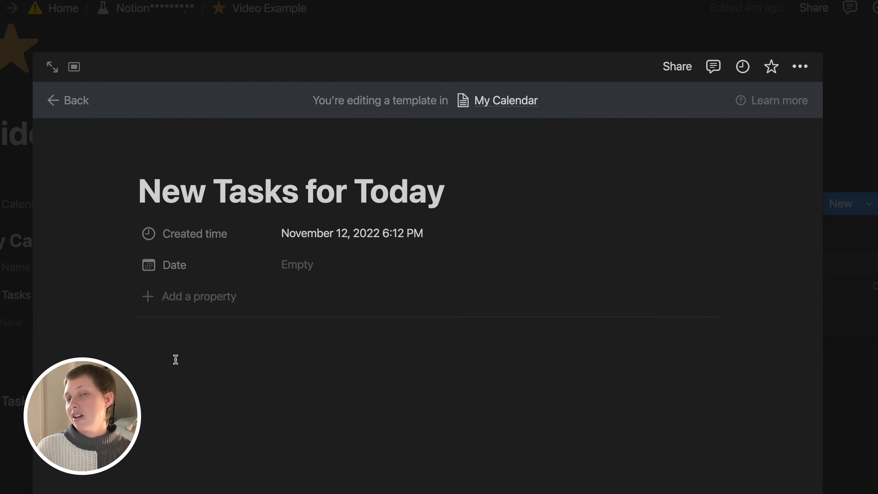
Add a Heading 2 "To Do" with a gray background to the template body, followed by a divider
{"action": "left_click", "coordinate": [205, 354]}
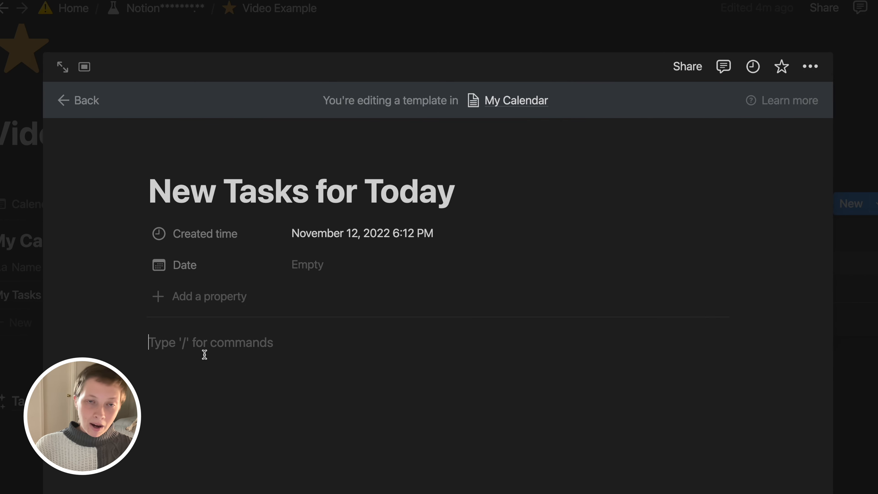
{"action": "type", "text": "##"}
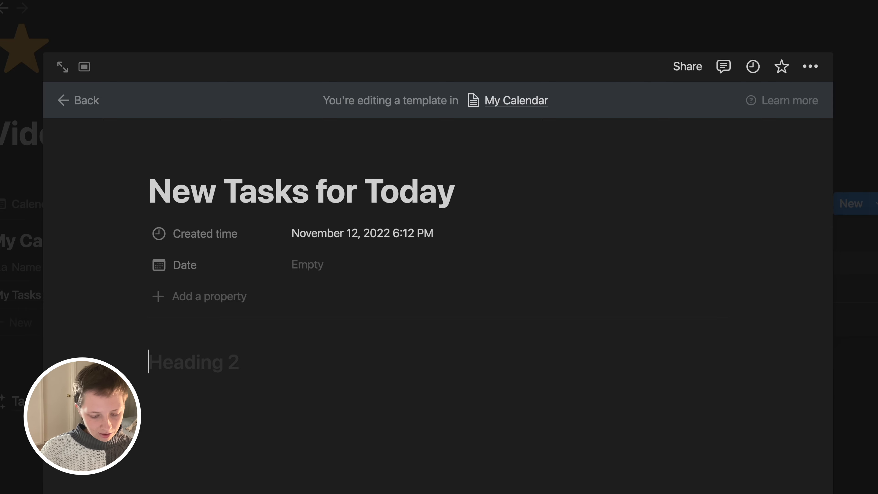
{"action": "type", "text": " To Do/"}
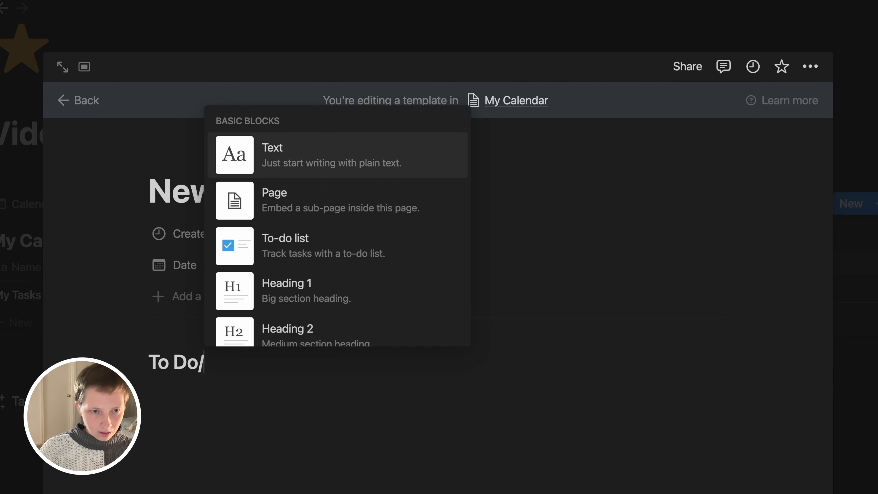
{"action": "type", "text": "gray backg"}
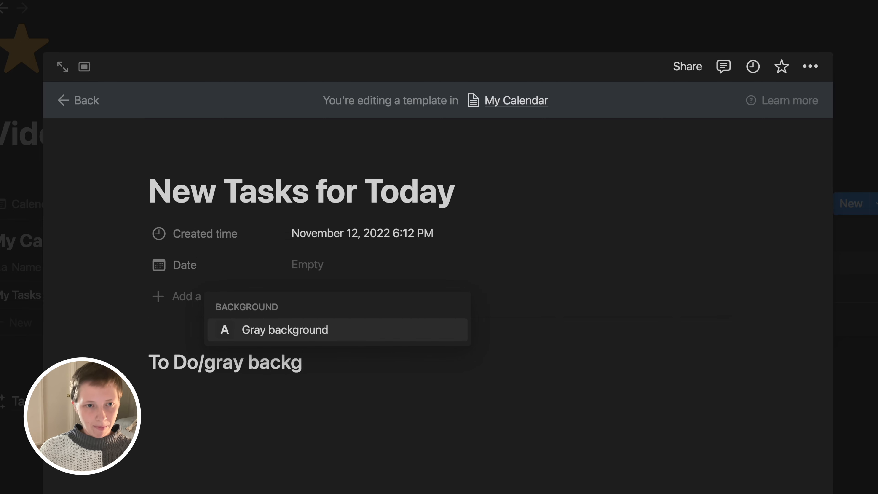
{"action": "key", "text": "Return"}
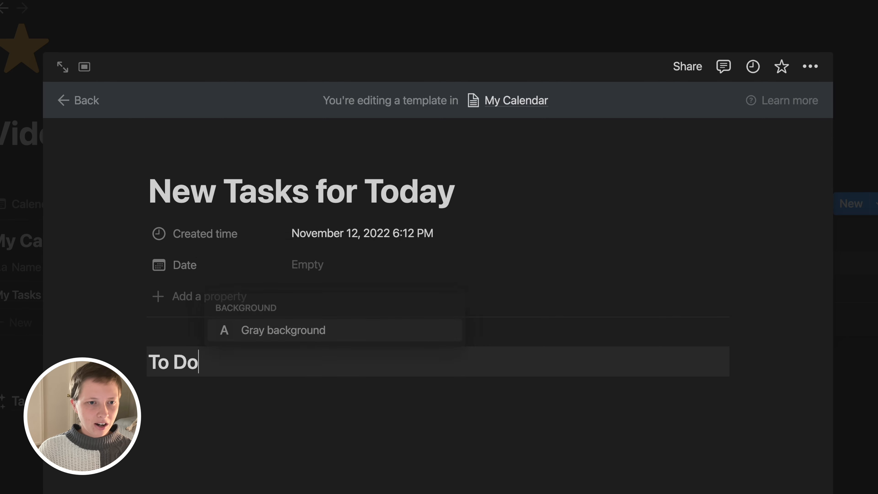
{"action": "key", "text": "Return"}
{"action": "type", "text": "---"}
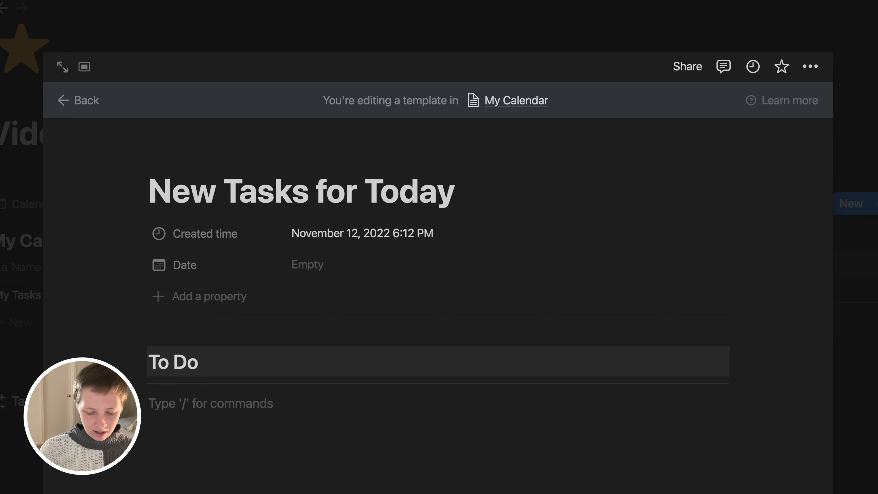
{"action": "type", "text": "/"}
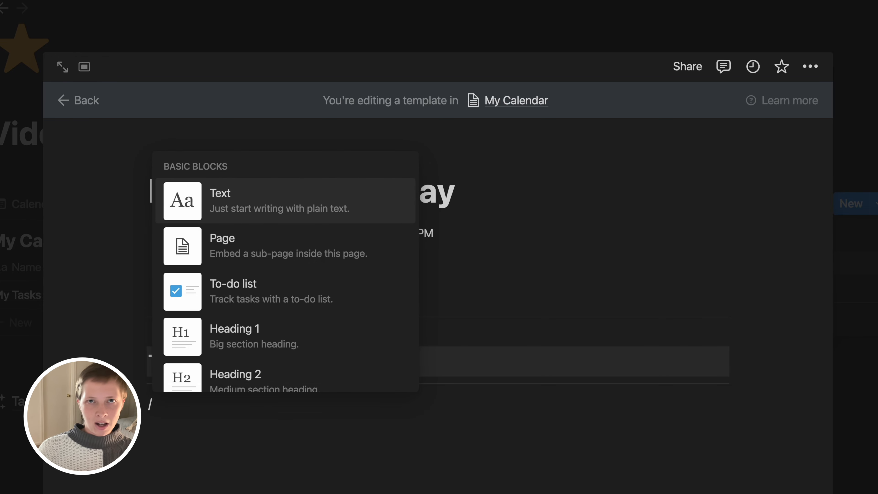
{"action": "type", "text": "todo"}
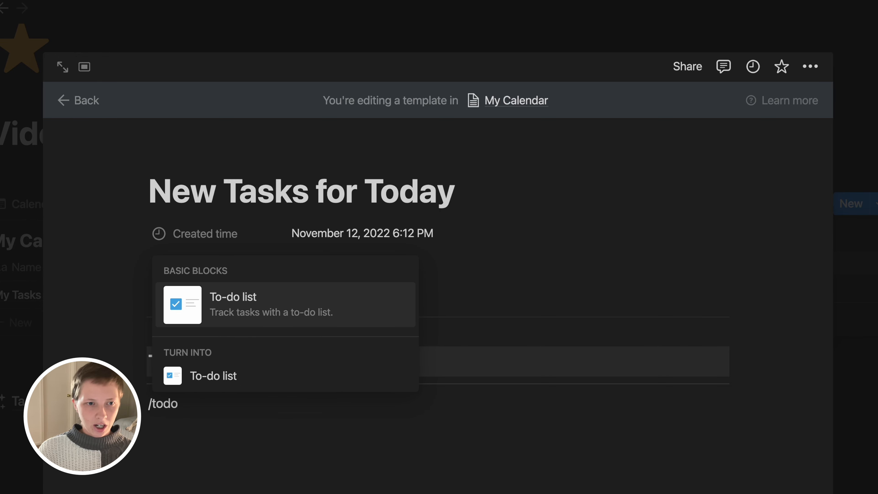
{"action": "key", "text": "BackSpace"}
{"action": "key", "text": "BackSpace"}
{"action": "key", "text": "BackSpace"}
{"action": "key", "text": "BackSpace"}
{"action": "key", "text": "BackSpace"}
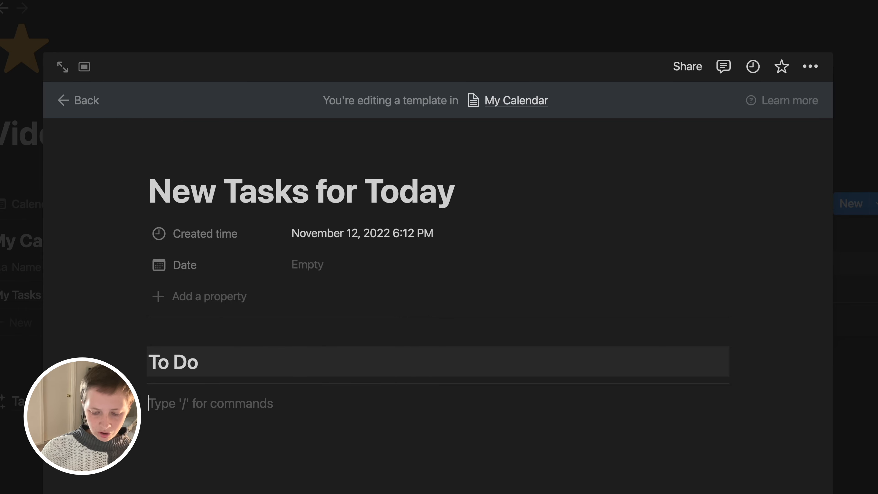
Add a to-do list of six dash placeholder items below the divider in the template
{"action": "type", "text": "["}
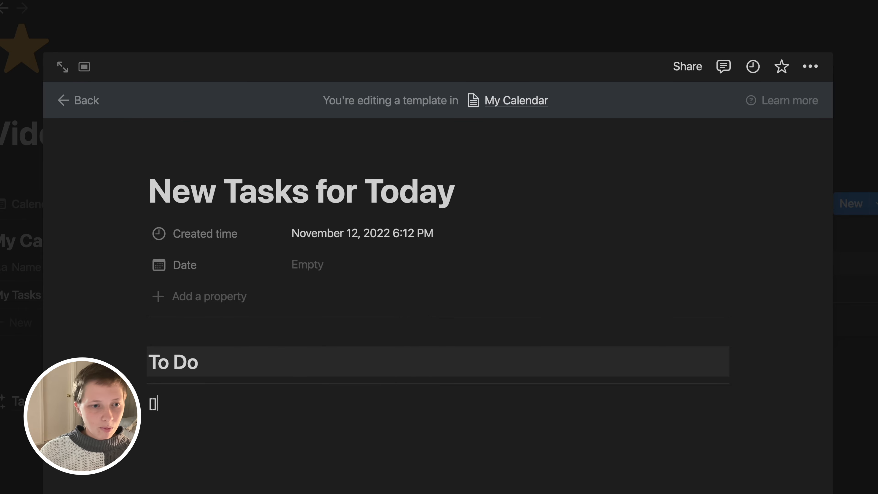
{"action": "type", "text": "] "}
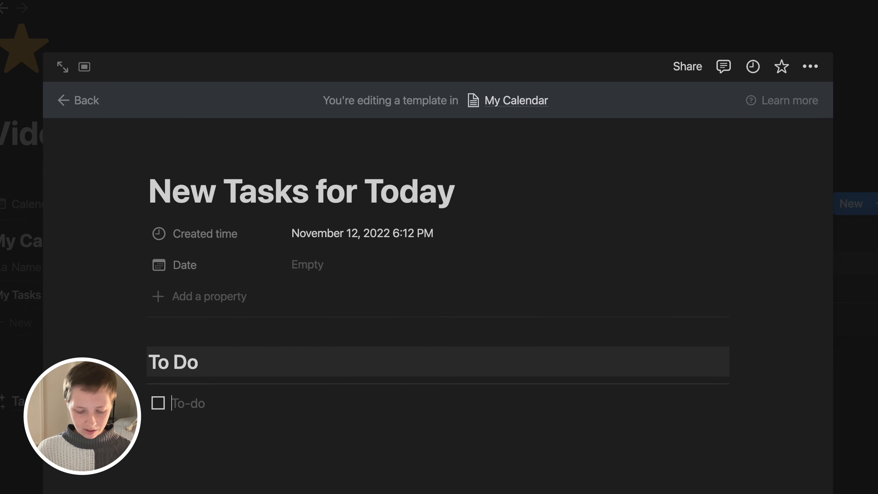
{"action": "type", "text": "-"}
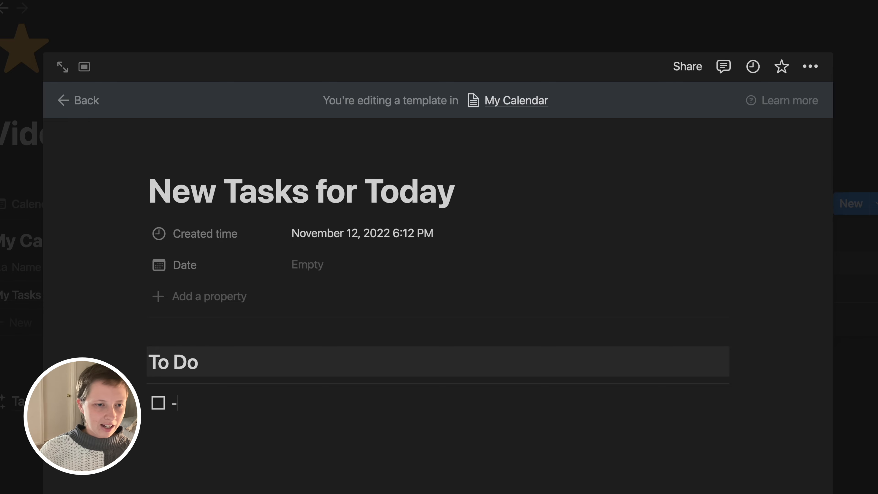
{"action": "key", "text": "Return"}
{"action": "type", "text": "-"}
{"action": "key", "text": "Return"}
{"action": "type", "text": "-"}
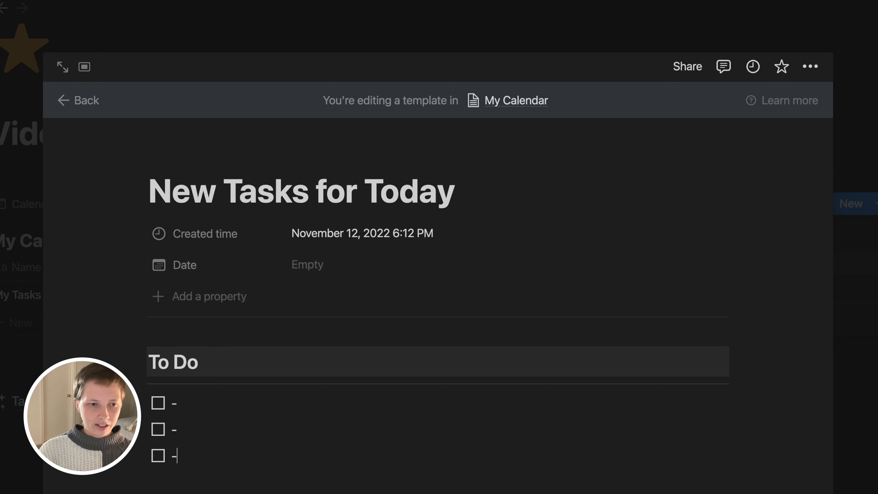
{"action": "key", "text": "Return"}
{"action": "type", "text": "-"}
{"action": "key", "text": "Return"}
{"action": "type", "text": "-"}
{"action": "key", "text": "Return"}
Give the New Tasks for Today template the round checkmark icon and close the template
{"action": "scroll", "coordinate": [216, 143], "scroll_direction": "up", "scroll_amount": 2}
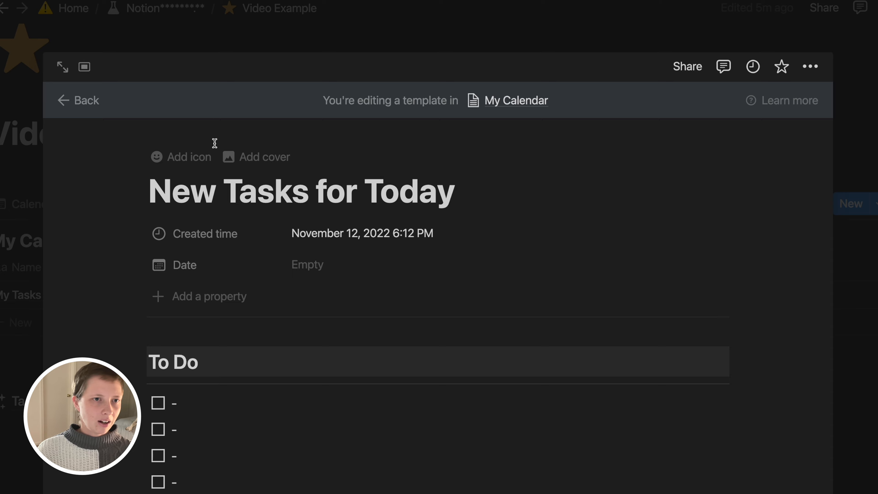
{"action": "left_click", "coordinate": [197, 162]}
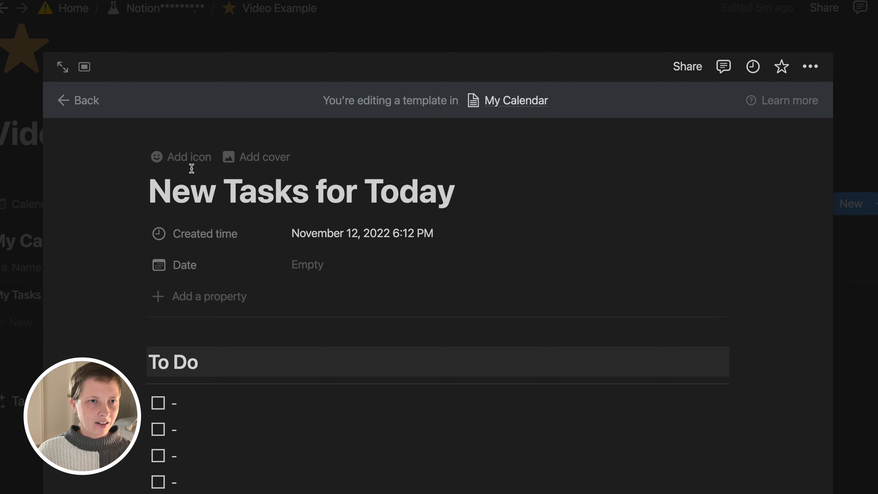
{"action": "left_click", "coordinate": [171, 164]}
{"action": "left_click", "coordinate": [173, 204]}
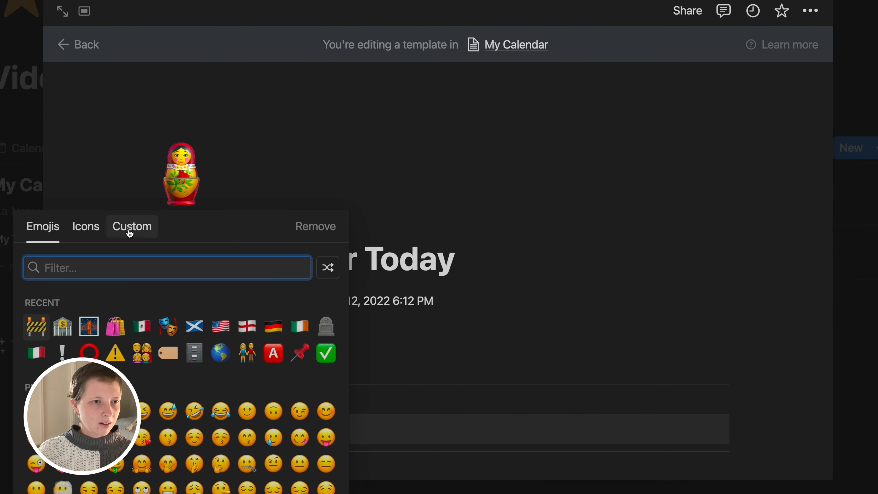
{"action": "left_click", "coordinate": [85, 230]}
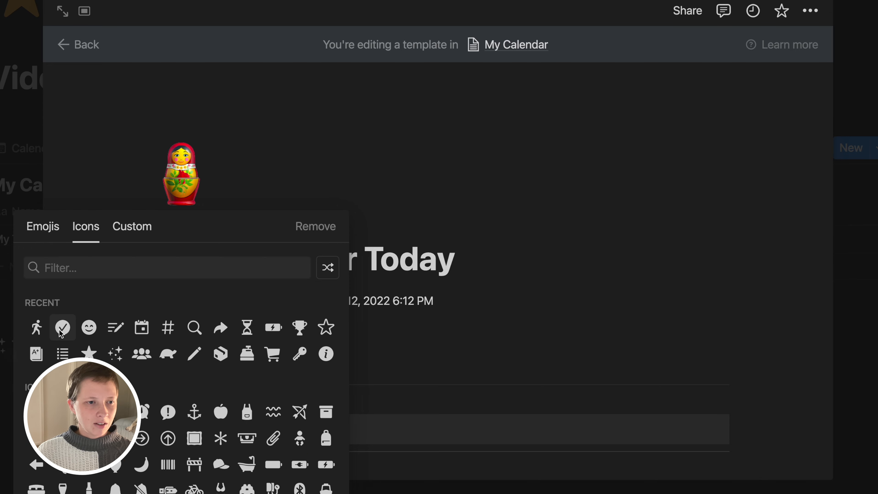
{"action": "mouse_move", "coordinate": [53, 333]}
{"action": "left_click", "coordinate": [7, 358]}
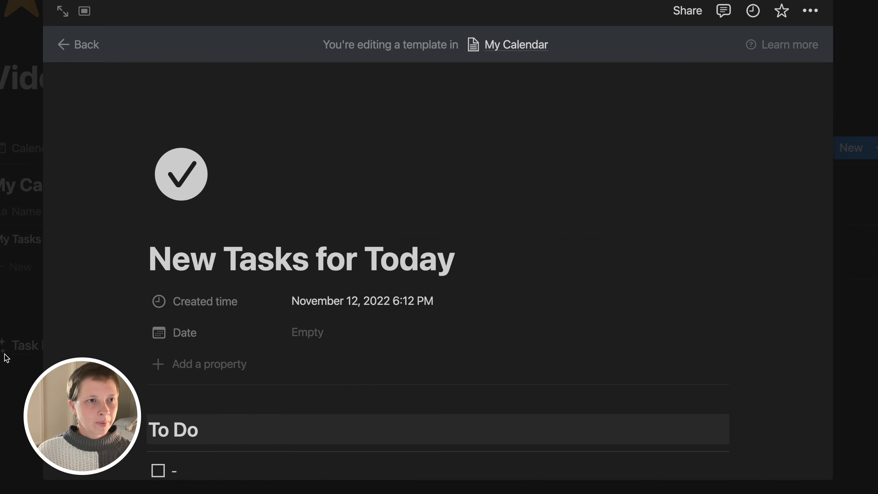
{"action": "left_click", "coordinate": [6, 358]}
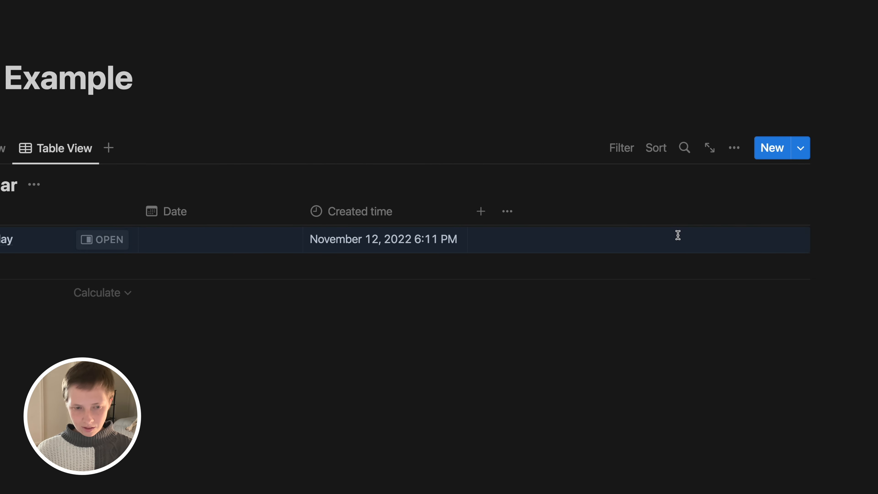
Delete the My Tasks for Today row and add a page from the New Tasks for Today template
{"action": "key", "text": "BackSpace"}
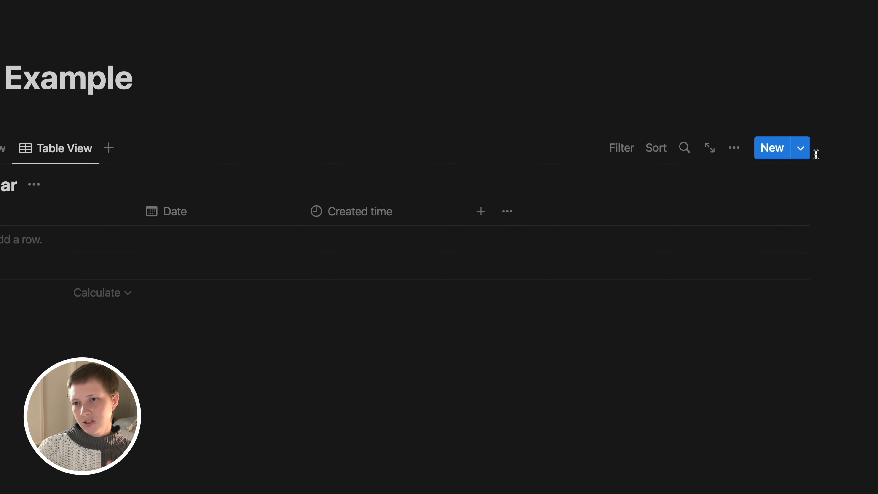
{"action": "left_click", "coordinate": [801, 149]}
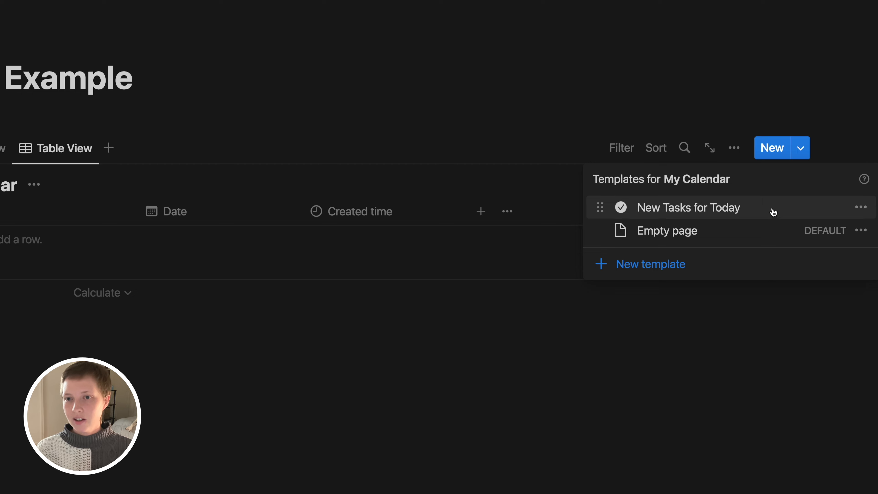
{"action": "left_click", "coordinate": [684, 207]}
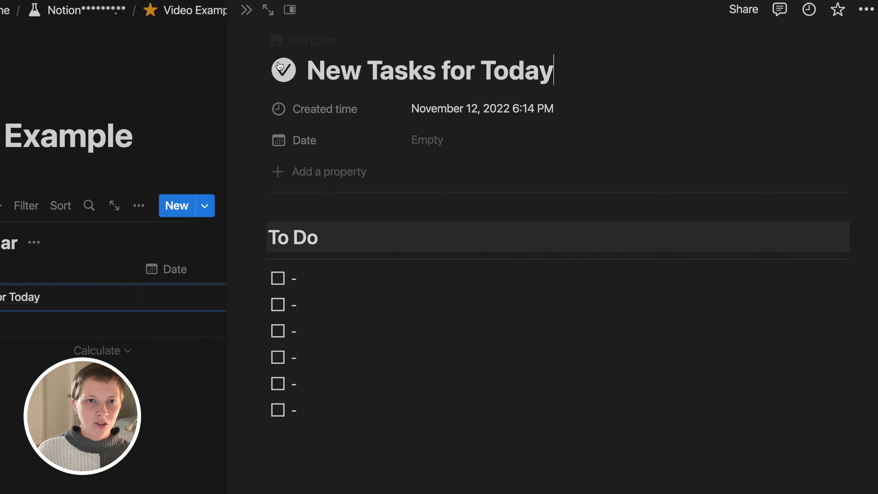
{"action": "left_click", "coordinate": [246, 11]}
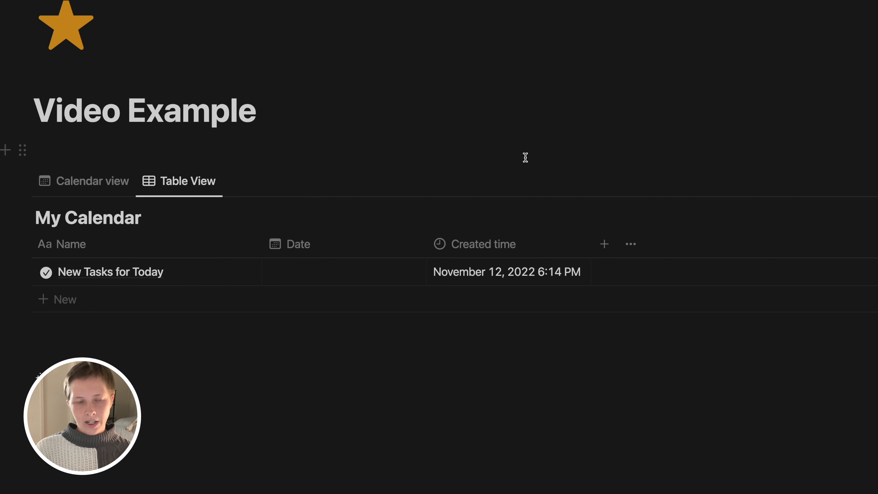
Set the New Tasks for Today row's Date to November 12, 2022 and check the entry in the calendar view
{"action": "left_click", "coordinate": [343, 272]}
{"action": "left_click", "coordinate": [444, 372]}
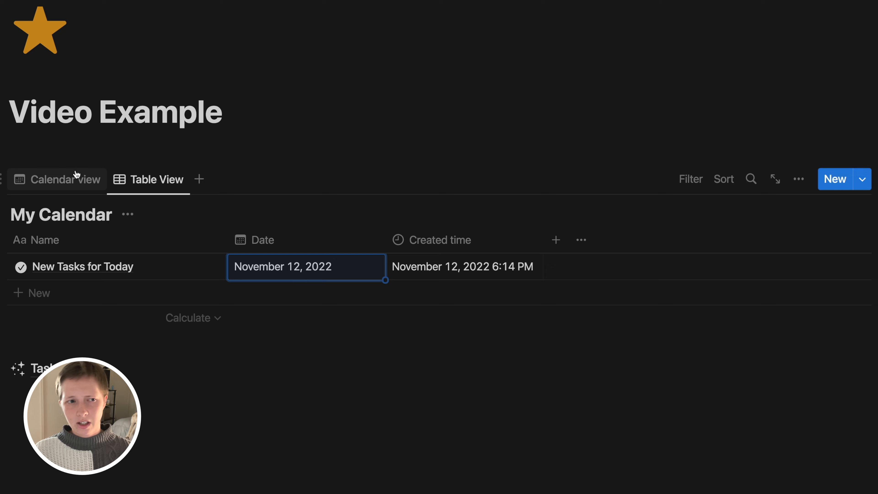
{"action": "left_click", "coordinate": [104, 181]}
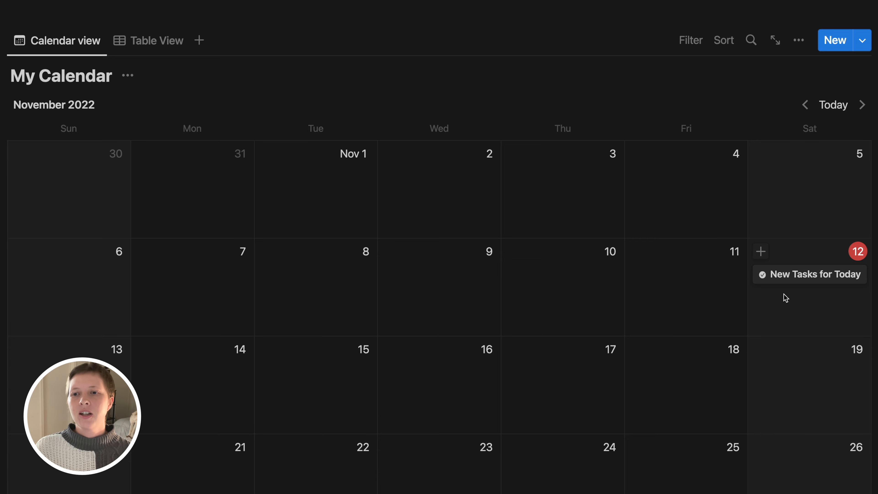
{"action": "left_click", "coordinate": [149, 41]}
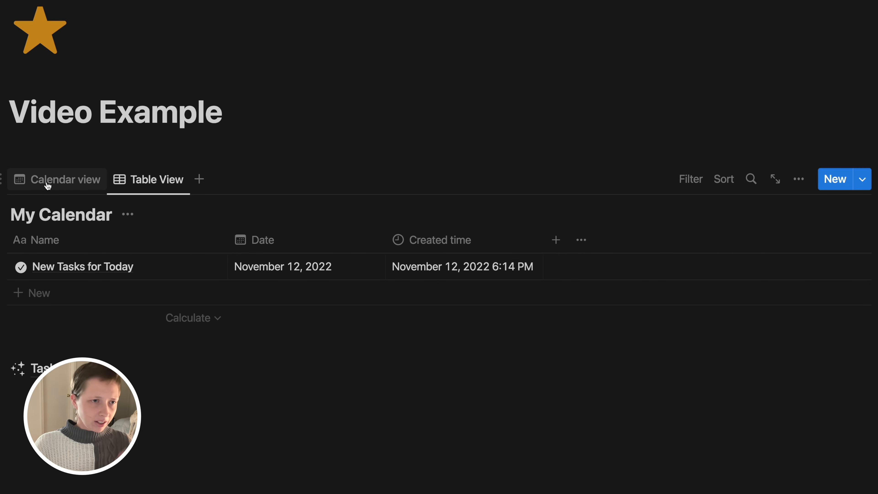
Set the calendar view to show entries by the Created time property
{"action": "left_click", "coordinate": [66, 179]}
{"action": "left_click", "coordinate": [798, 179]}
{"action": "left_click", "coordinate": [696, 239]}
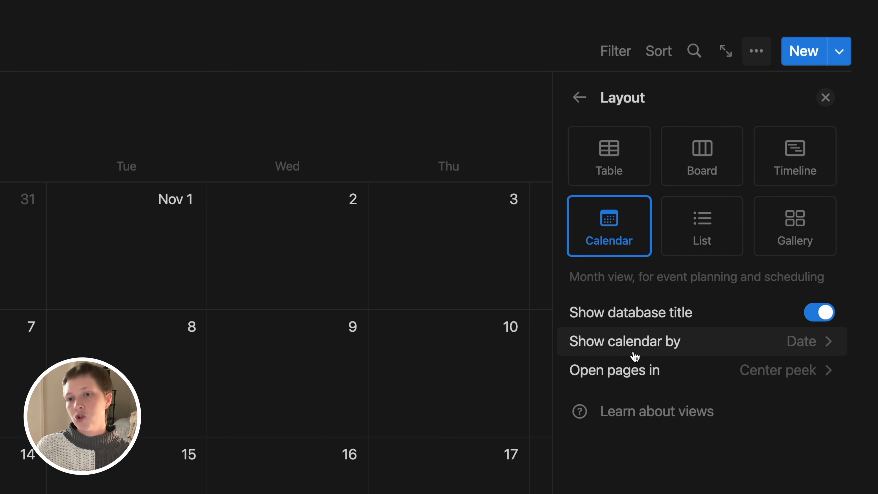
{"action": "left_click", "coordinate": [729, 354]}
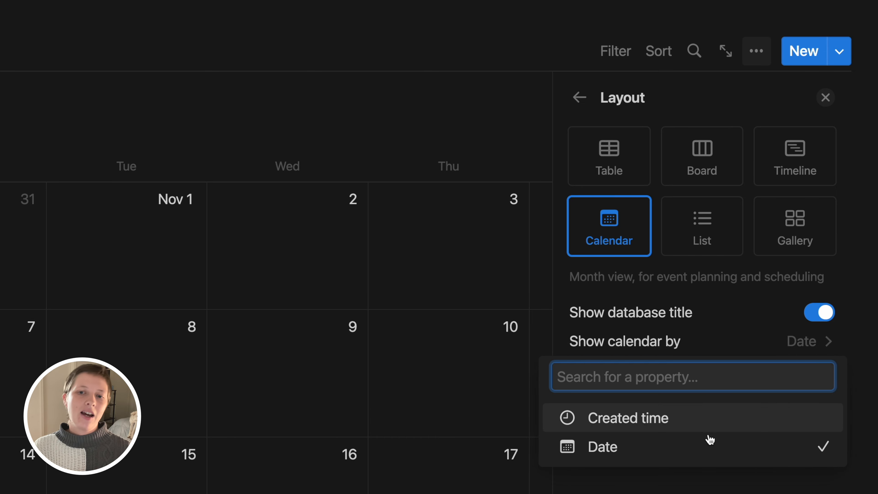
{"action": "left_click", "coordinate": [664, 421]}
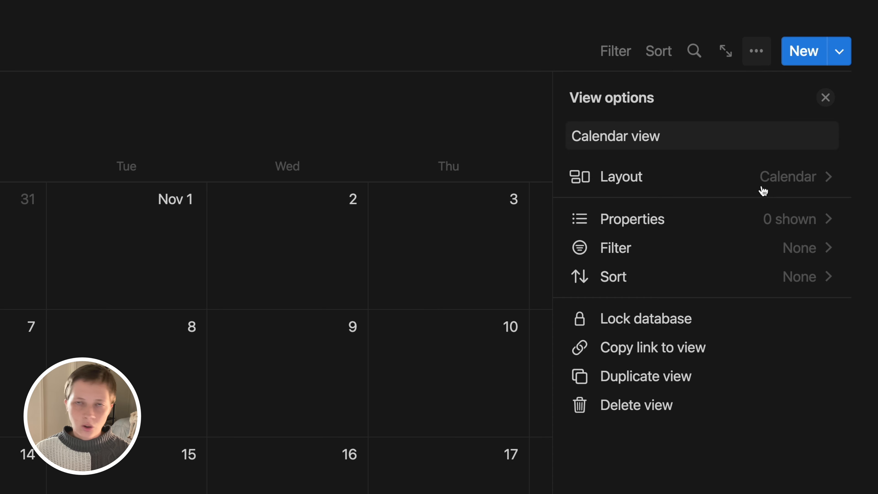
Switch the calendar view back to showing entries by the Date property and close the layout settings
{"action": "left_click", "coordinate": [692, 182]}
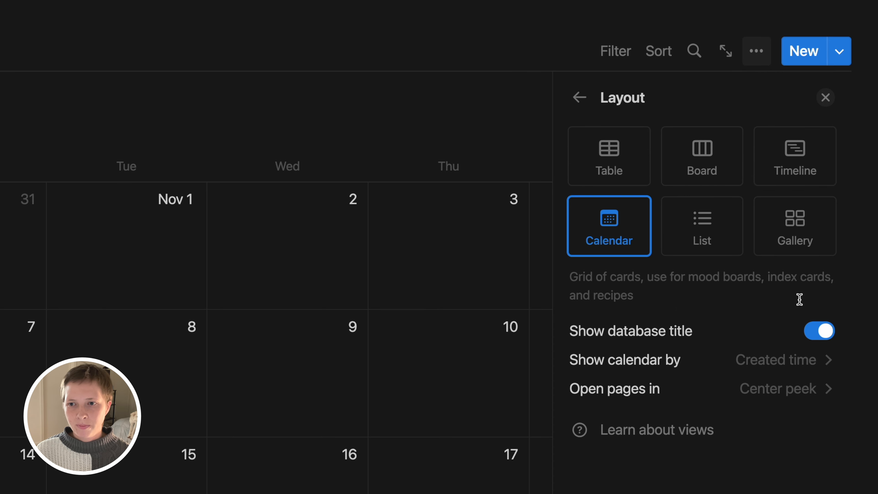
{"action": "left_click", "coordinate": [731, 345]}
{"action": "left_click", "coordinate": [603, 446]}
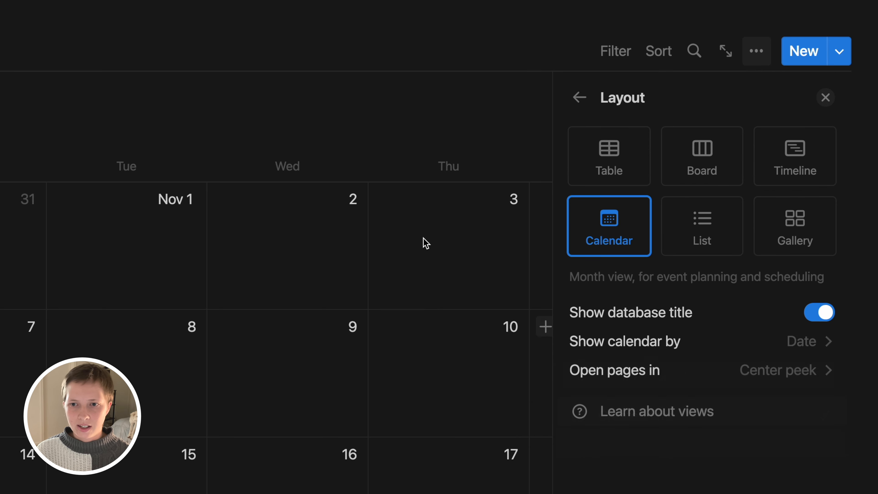
{"action": "key", "text": "Escape"}
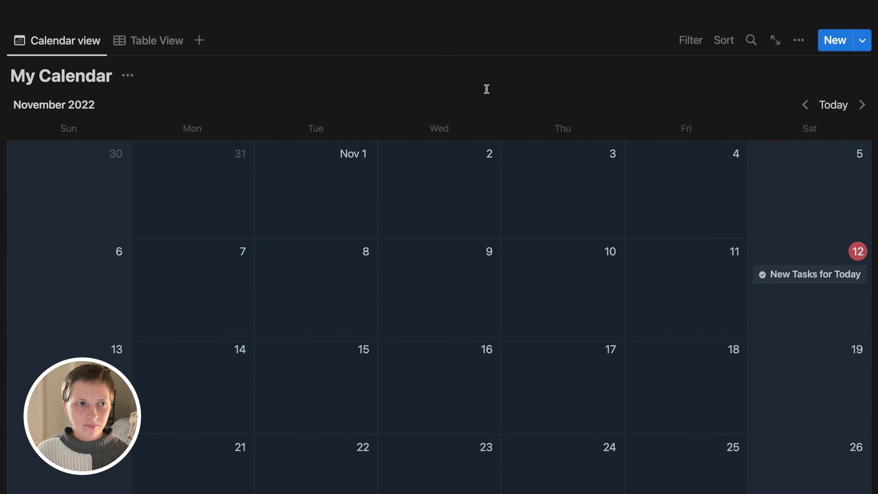
Return to the table view and choose a daily repeat for the New Tasks for Today template
{"action": "left_click", "coordinate": [156, 40]}
{"action": "left_click", "coordinate": [862, 40]}
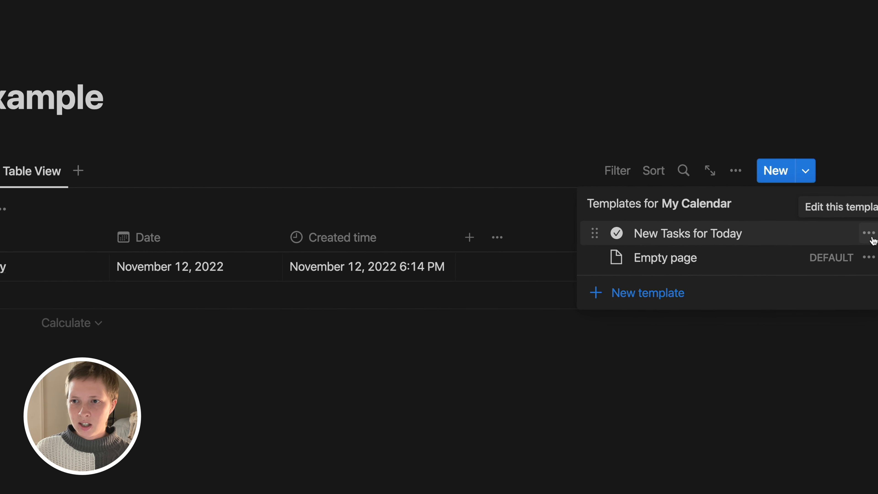
{"action": "left_click", "coordinate": [871, 236]}
{"action": "left_click", "coordinate": [788, 185]}
{"action": "left_click", "coordinate": [774, 225]}
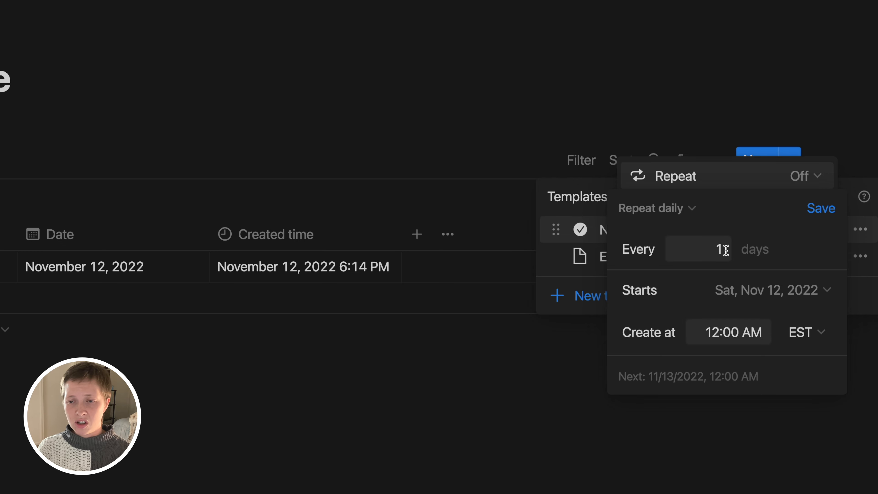
Set the template's daily repeat to create pages at 6:17 PM and save the schedule
{"action": "left_click", "coordinate": [765, 336]}
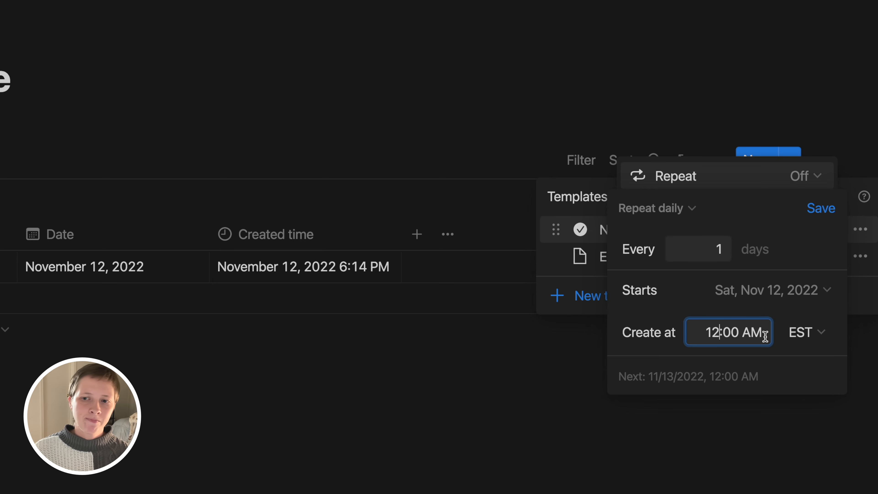
{"action": "left_click_drag", "start_coordinate": [705, 333], "coordinate": [774, 336]}
{"action": "type", "text": "6:17 "}
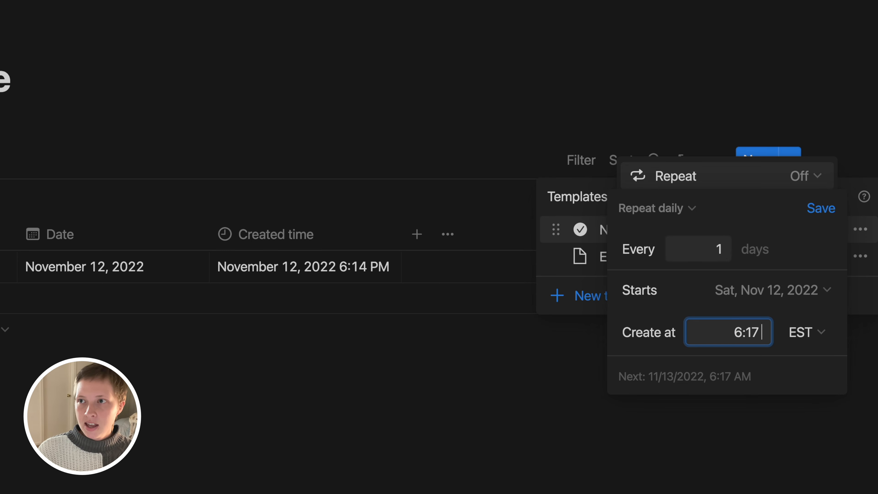
{"action": "type", "text": "p,"}
{"action": "key", "text": "BackSpace"}
{"action": "type", "text": "m"}
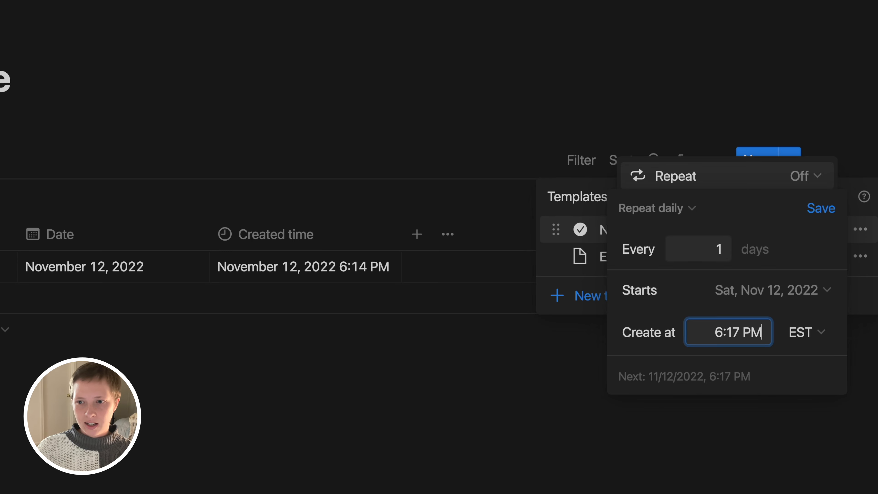
{"action": "left_click", "coordinate": [828, 208]}
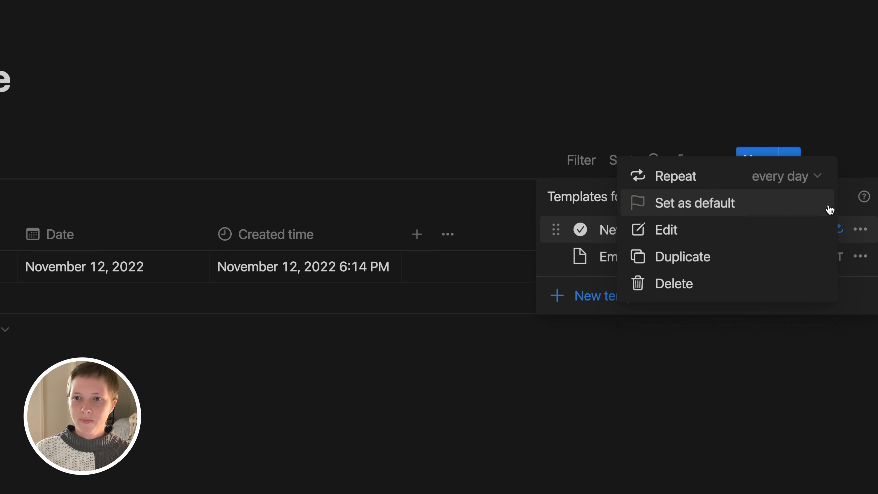
{"action": "left_click", "coordinate": [616, 115]}
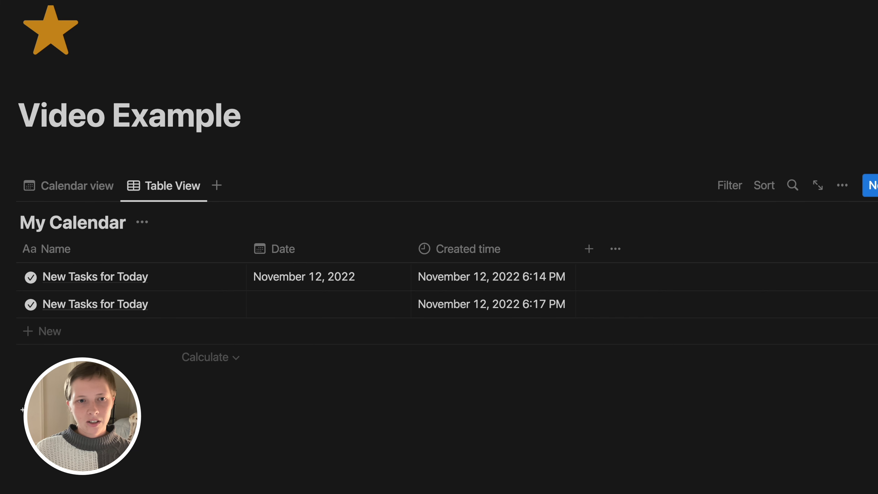
Delete the New Tasks for Today row dated November 12, 2022 and check the Date property settings in the remaining page
{"action": "left_click", "coordinate": [775, 273]}
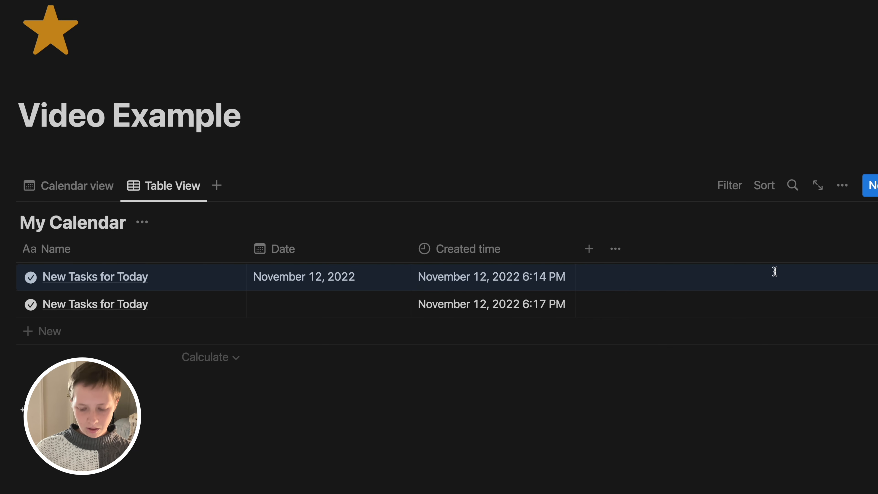
{"action": "key", "text": "BackSpace"}
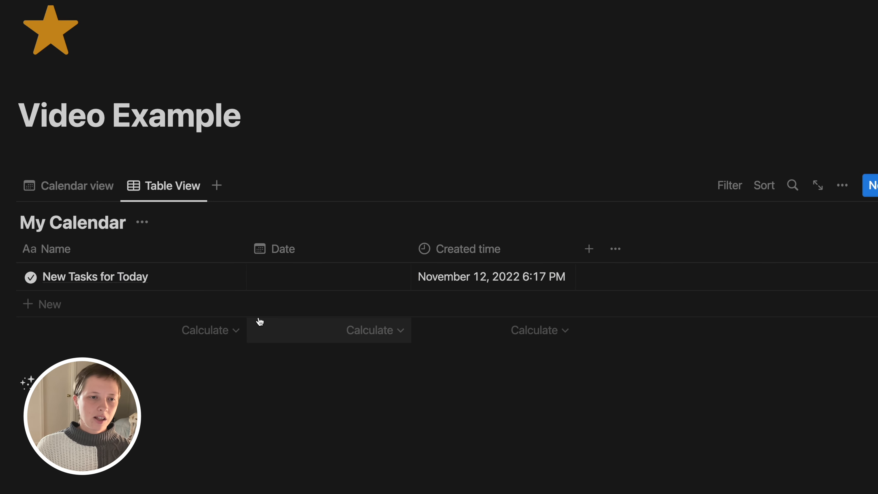
{"action": "left_click", "coordinate": [193, 276]}
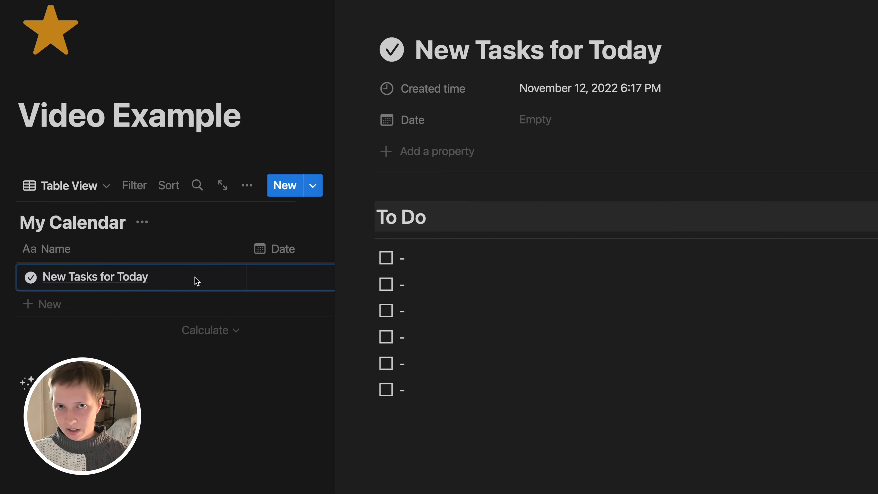
{"action": "left_click", "coordinate": [481, 118]}
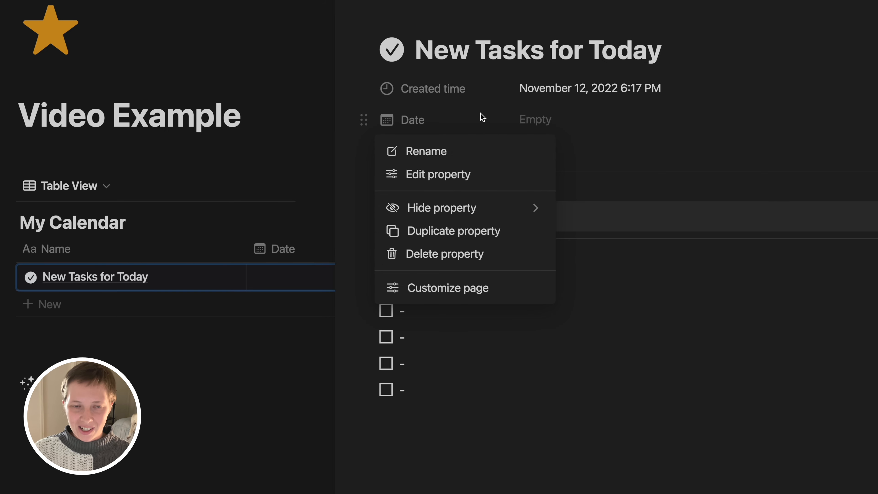
{"action": "left_click", "coordinate": [454, 175]}
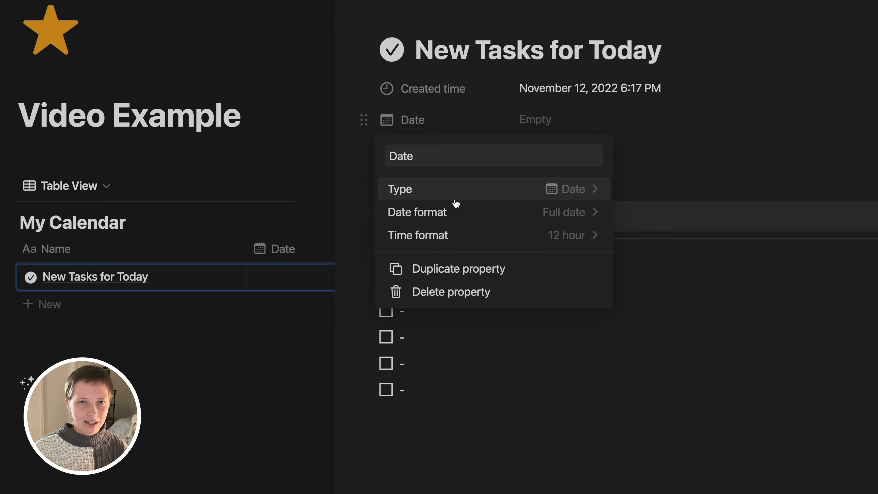
{"action": "left_click", "coordinate": [512, 103]}
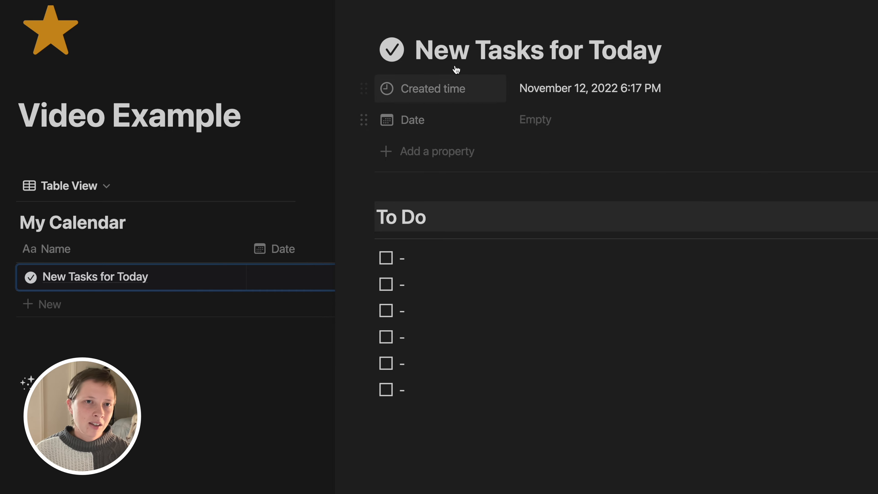
{"action": "left_click", "coordinate": [297, 273]}
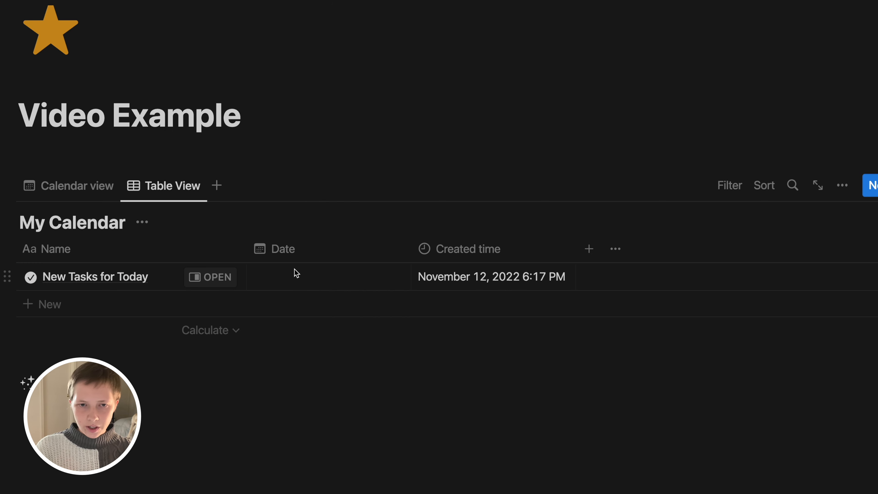
Add a Formula property named "Show In Calendar" to the My Calendar table
{"action": "left_click", "coordinate": [590, 257]}
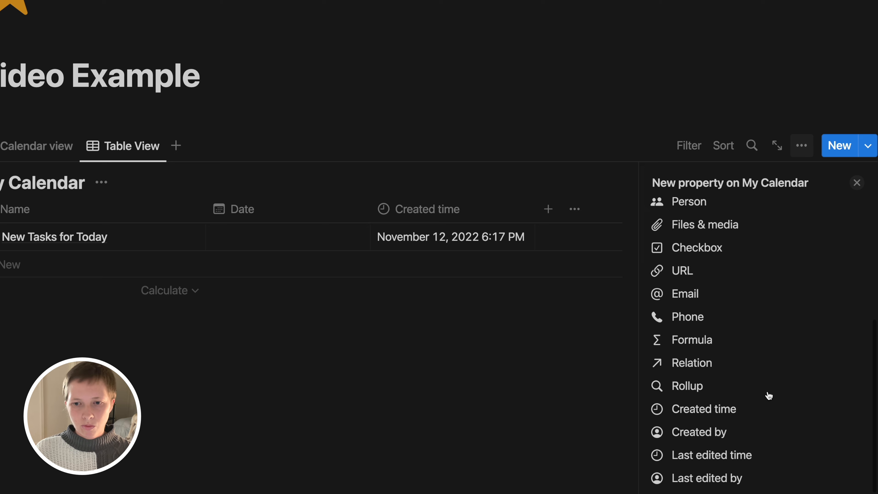
{"action": "left_click", "coordinate": [723, 344]}
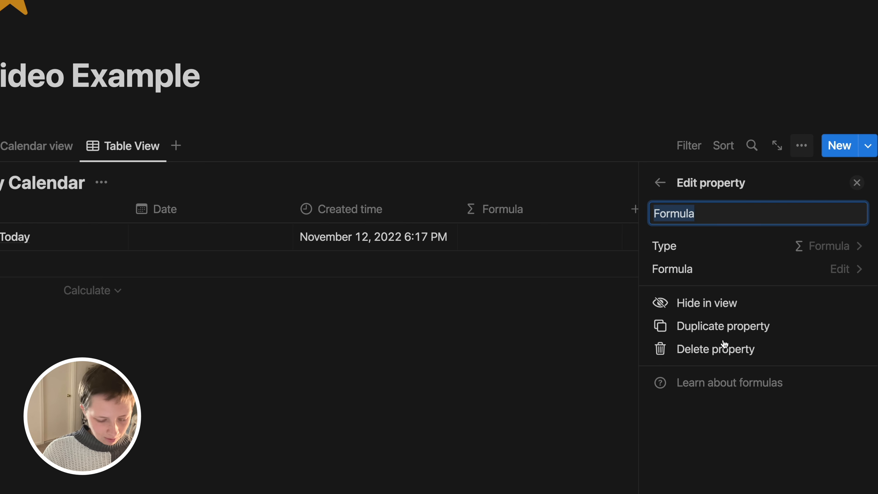
{"action": "type", "text": "Show In Calendar"}
{"action": "left_click", "coordinate": [565, 131]}
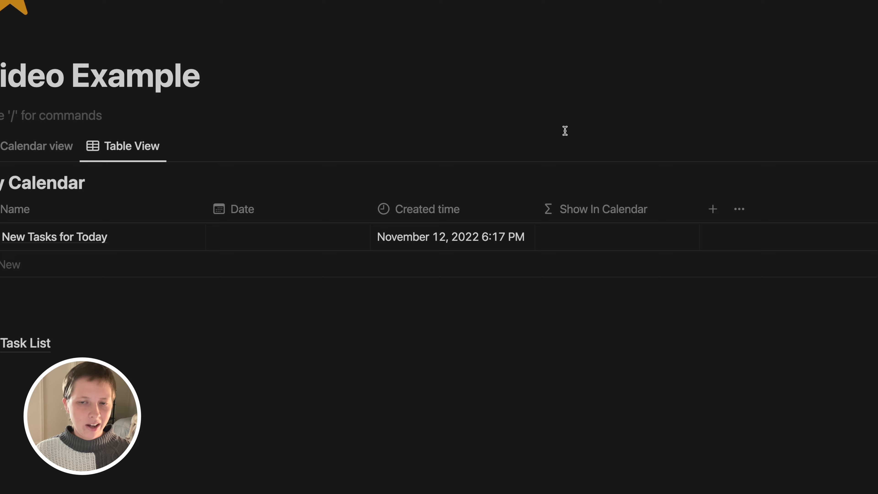
Enter the Show In Calendar formula if(not empty(prop("Date")), prop("Date"), prop("Created time")) and save it
{"action": "left_click", "coordinate": [580, 248]}
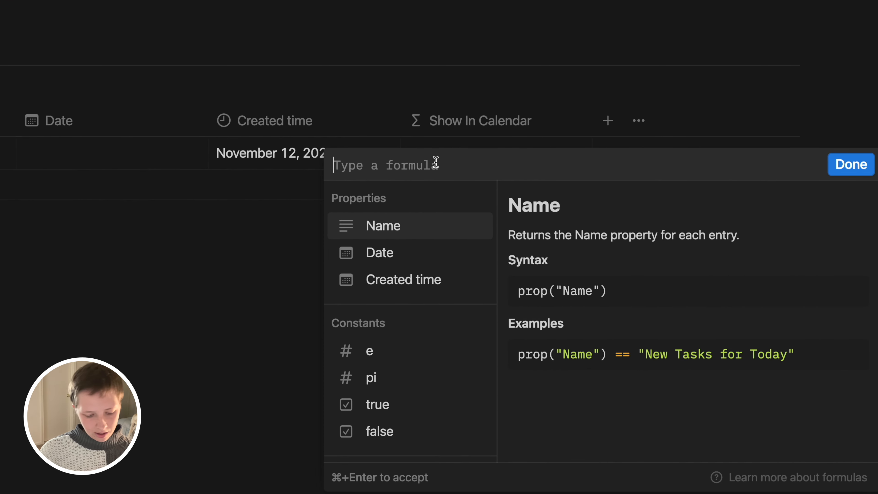
{"action": "type", "text": "if("}
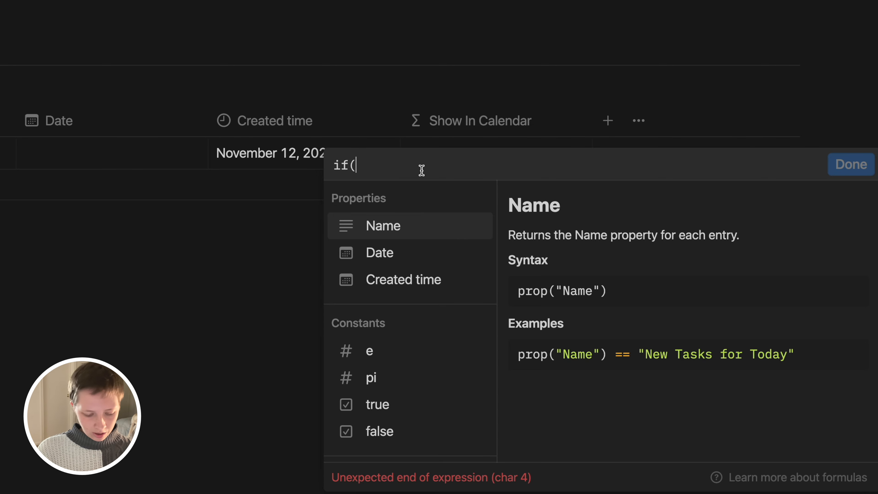
{"action": "type", "text": "not "}
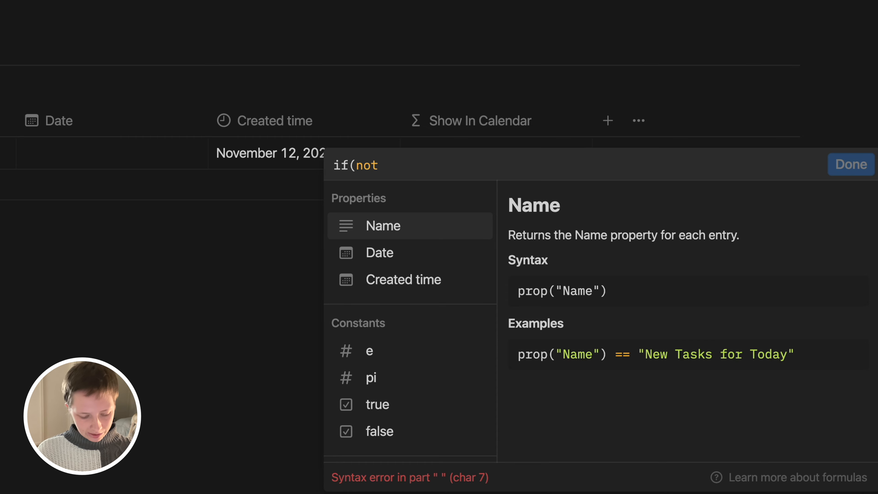
{"action": "type", "text": "empty("}
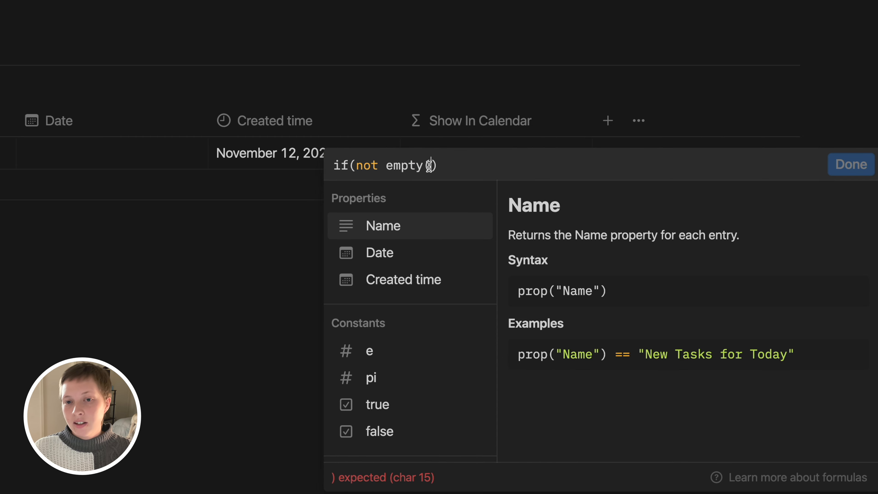
{"action": "left_click", "coordinate": [379, 254]}
{"action": "type", "text": ","}
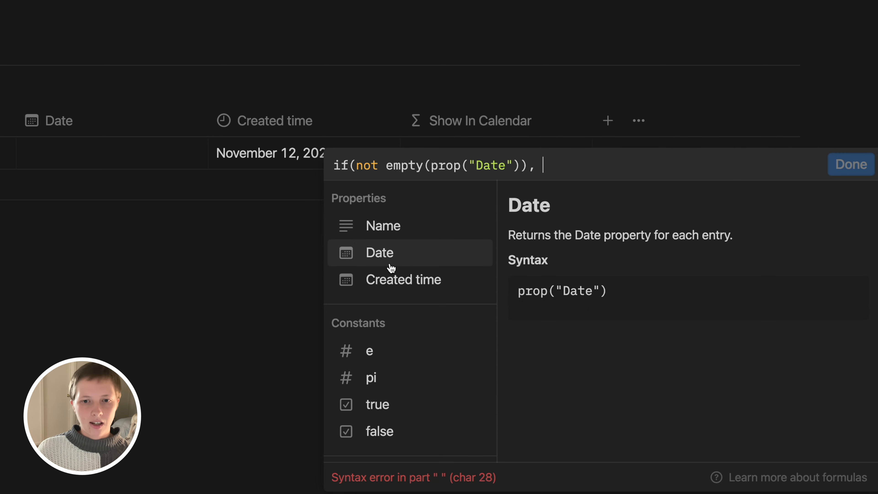
{"action": "left_click", "coordinate": [379, 259]}
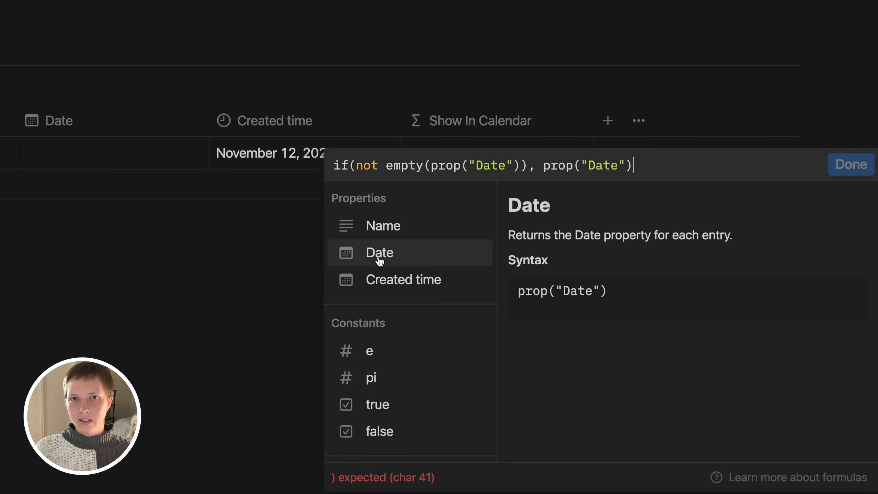
{"action": "type", "text": ","}
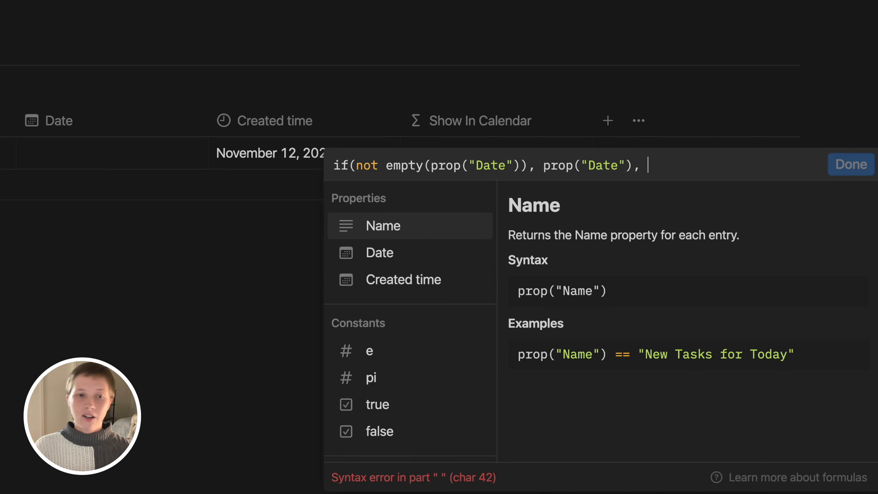
{"action": "left_click", "coordinate": [408, 282]}
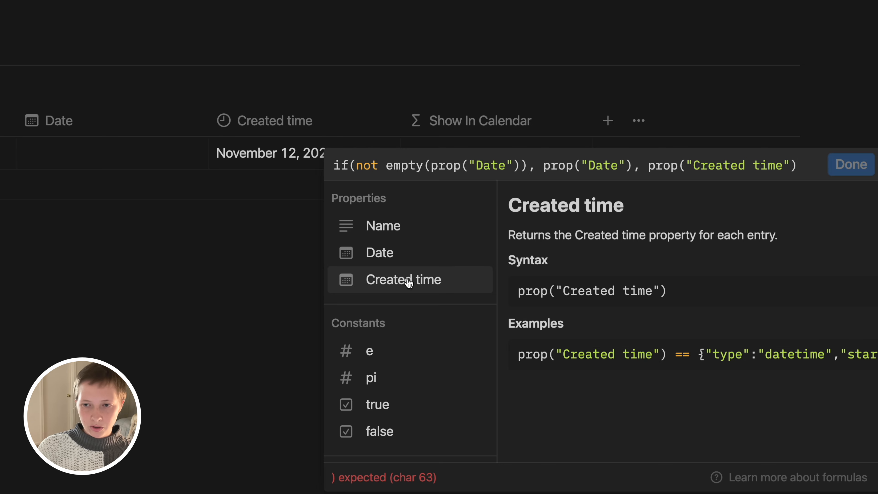
{"action": "type", "text": ")"}
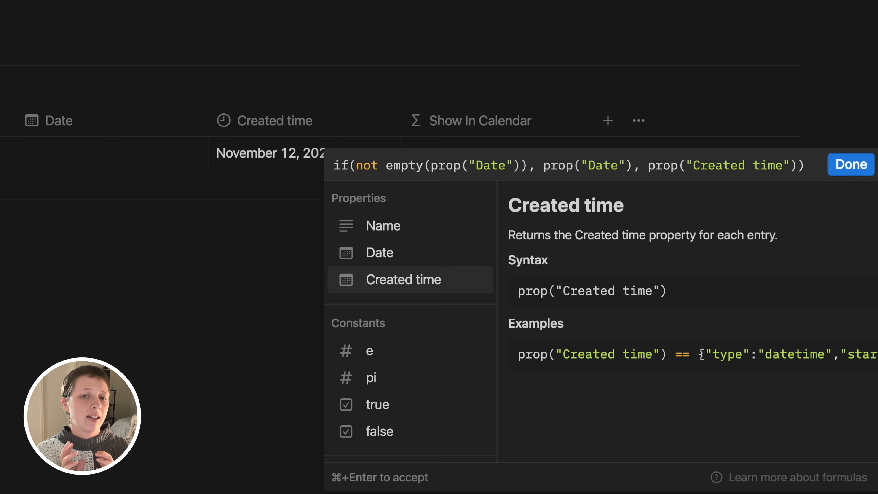
{"action": "left_click", "coordinate": [851, 164]}
Set the New Tasks for Today row's Date to November 13, 2022 to test the formula
{"action": "left_click", "coordinate": [297, 286]}
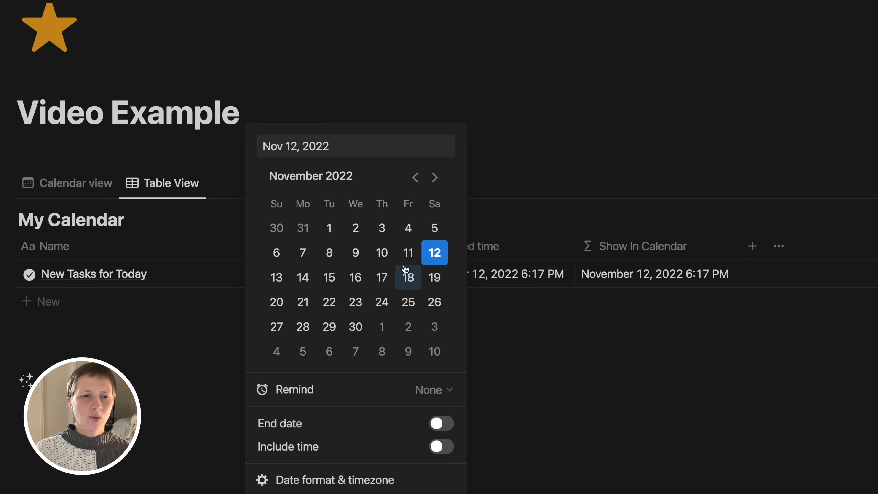
{"action": "left_click", "coordinate": [269, 282]}
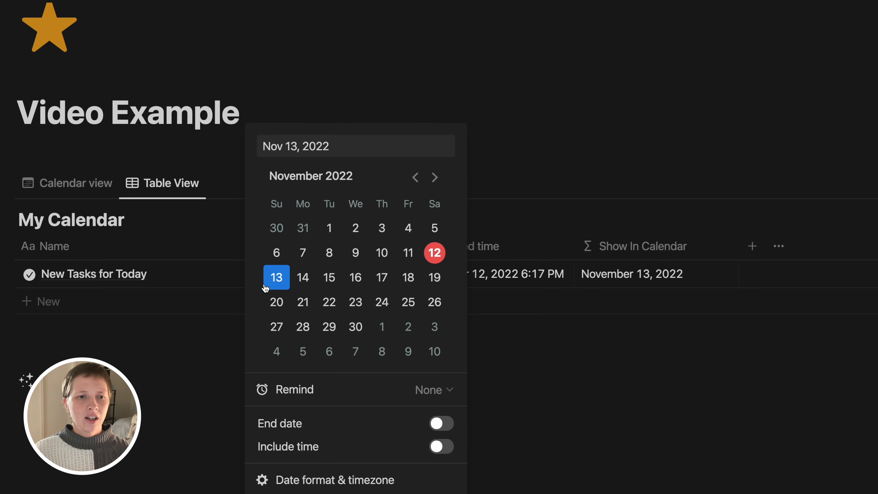
{"action": "left_click", "coordinate": [213, 247]}
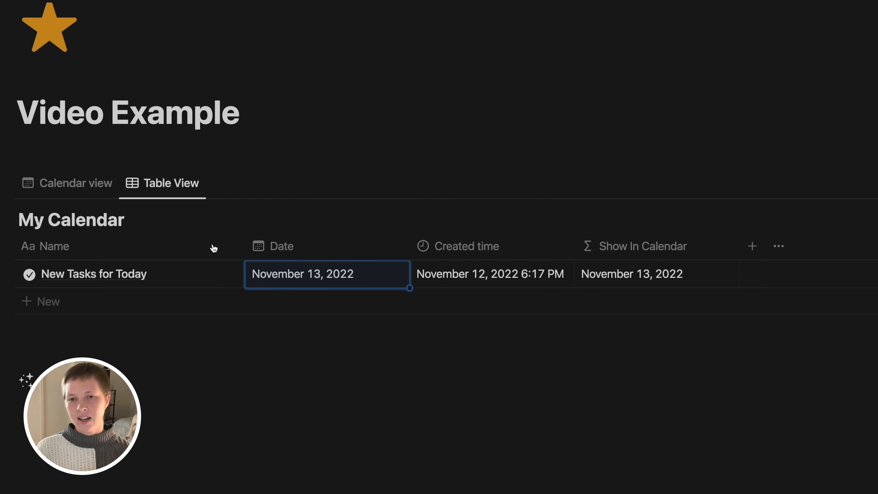